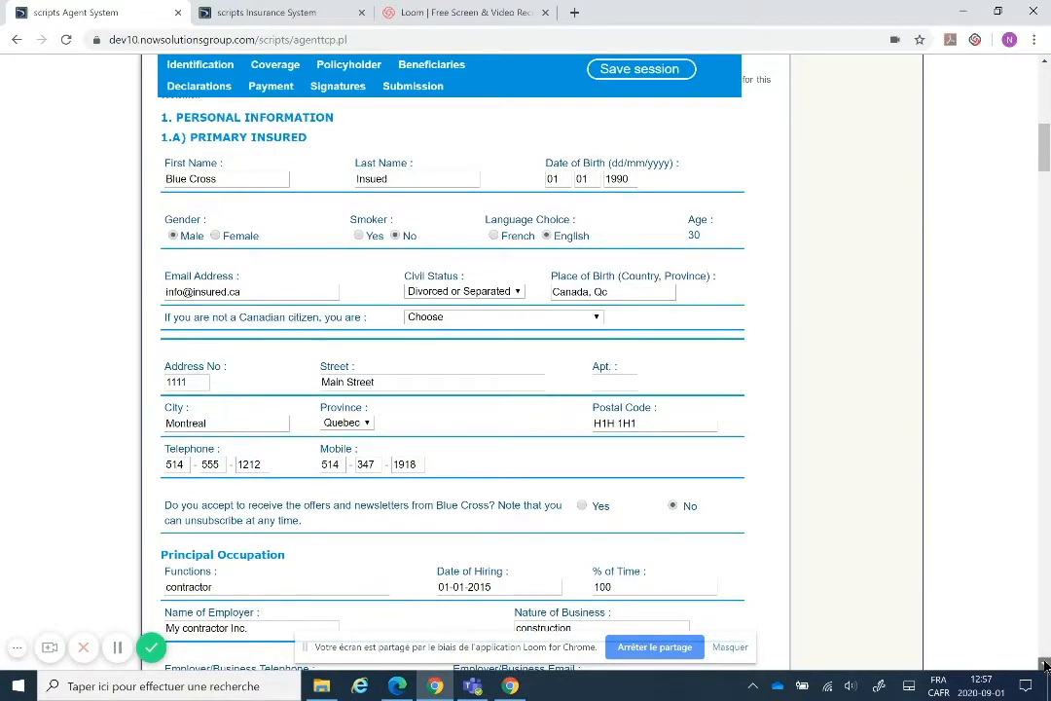
Send the completed personal information section, including occupation and salary, to the client for confirmation.
left_click(1044, 665)
left_click(1044, 665)
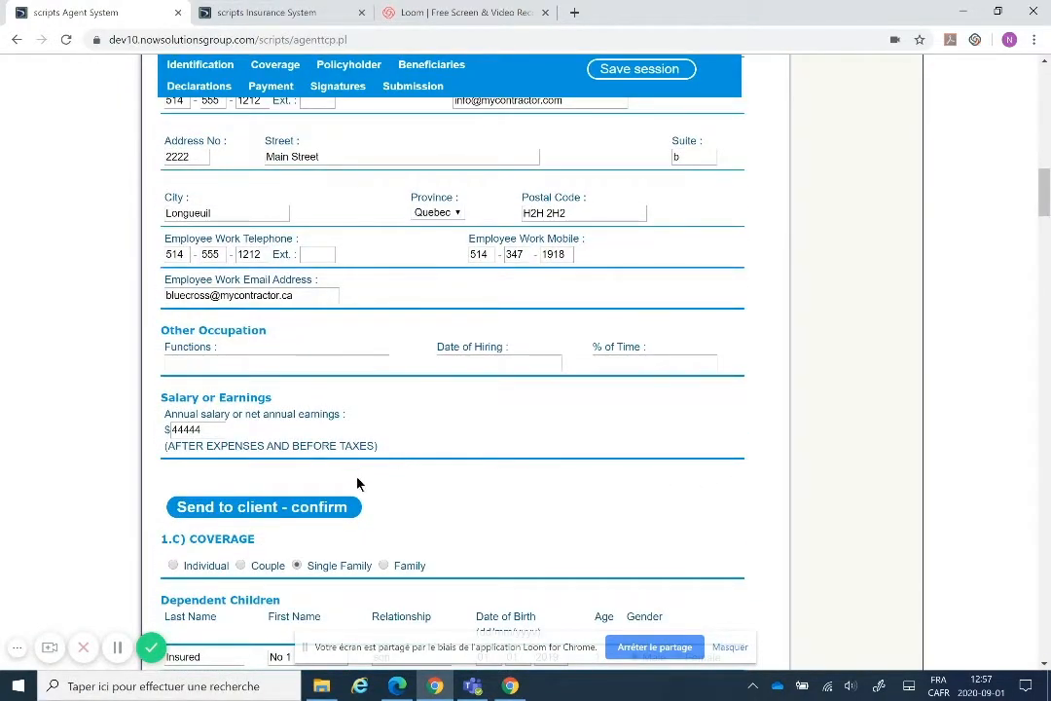
left_click(265, 508)
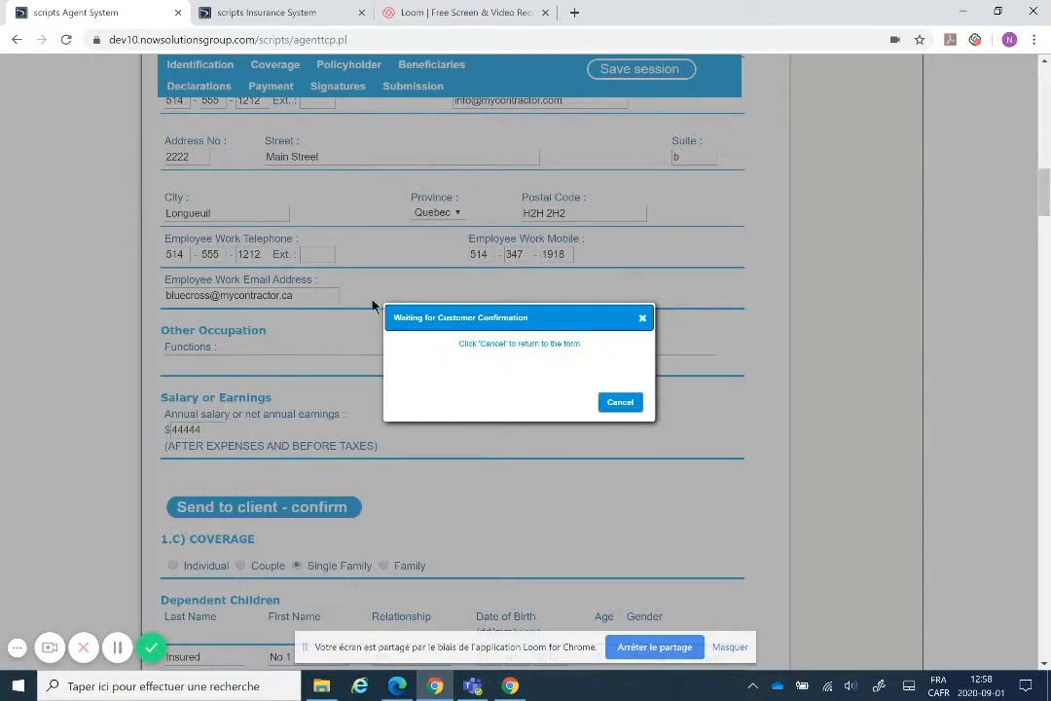
Review the identification summary on the client's page, agree that the answers are correct, and return to the agent form.
left_click(307, 15)
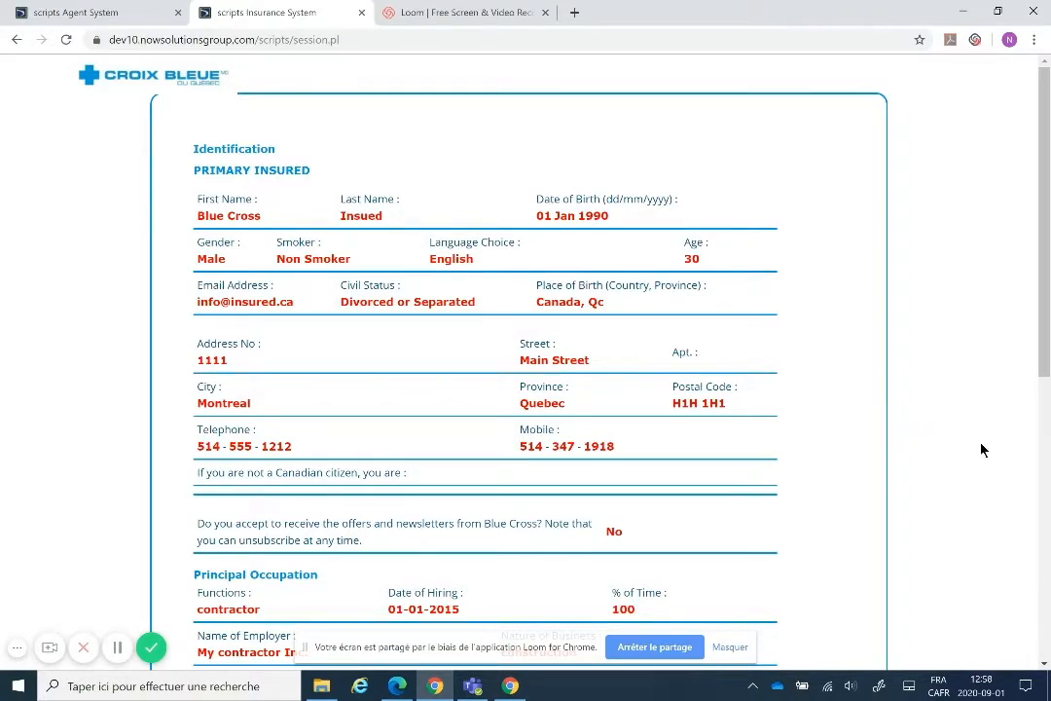
left_click(1044, 665)
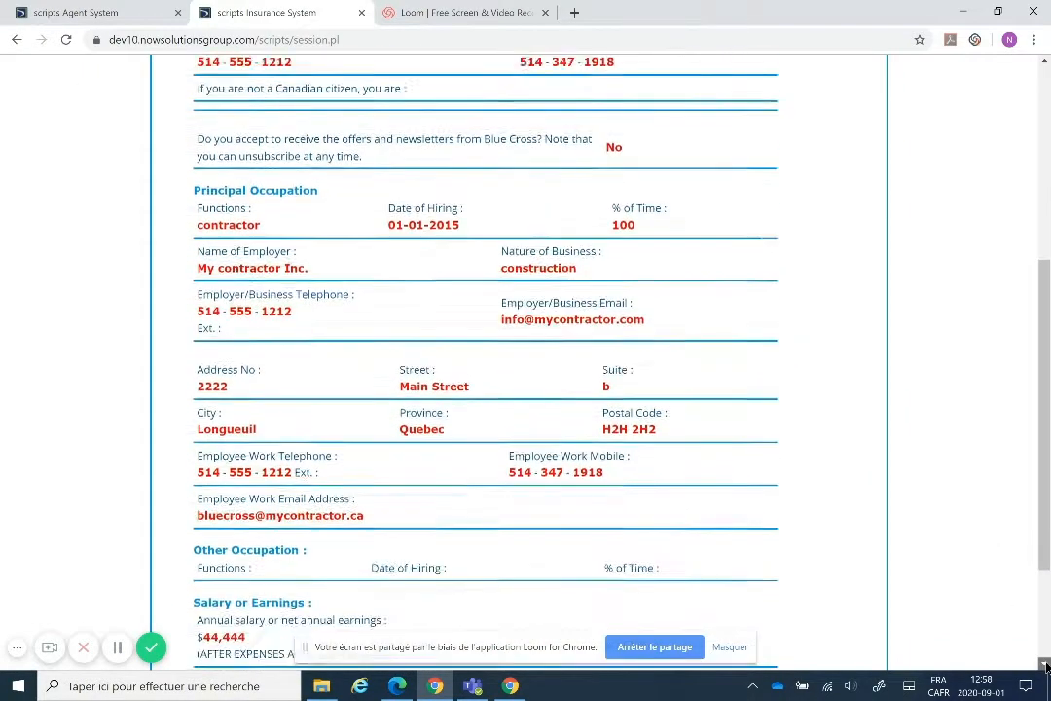
left_click(1044, 665)
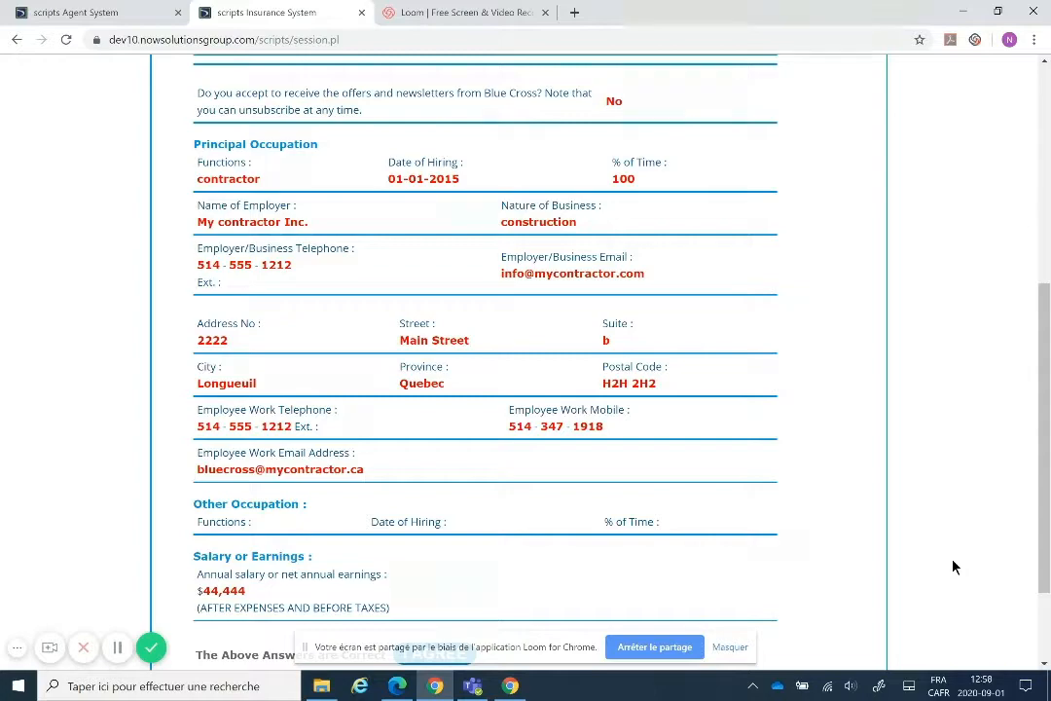
left_click(1044, 664)
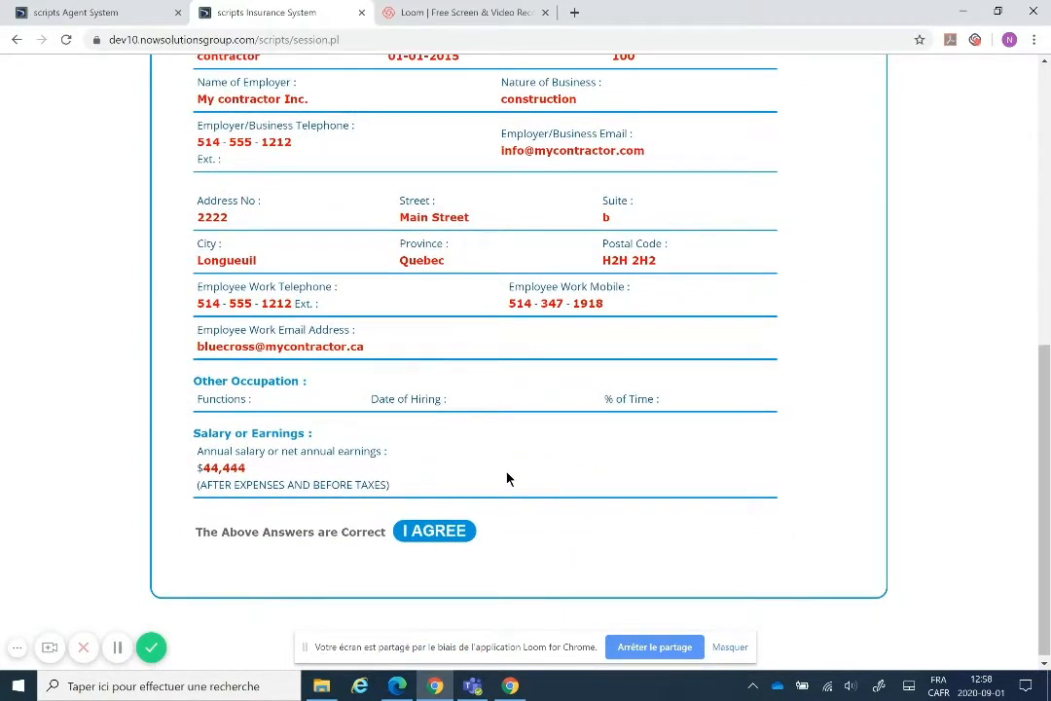
left_click(430, 532)
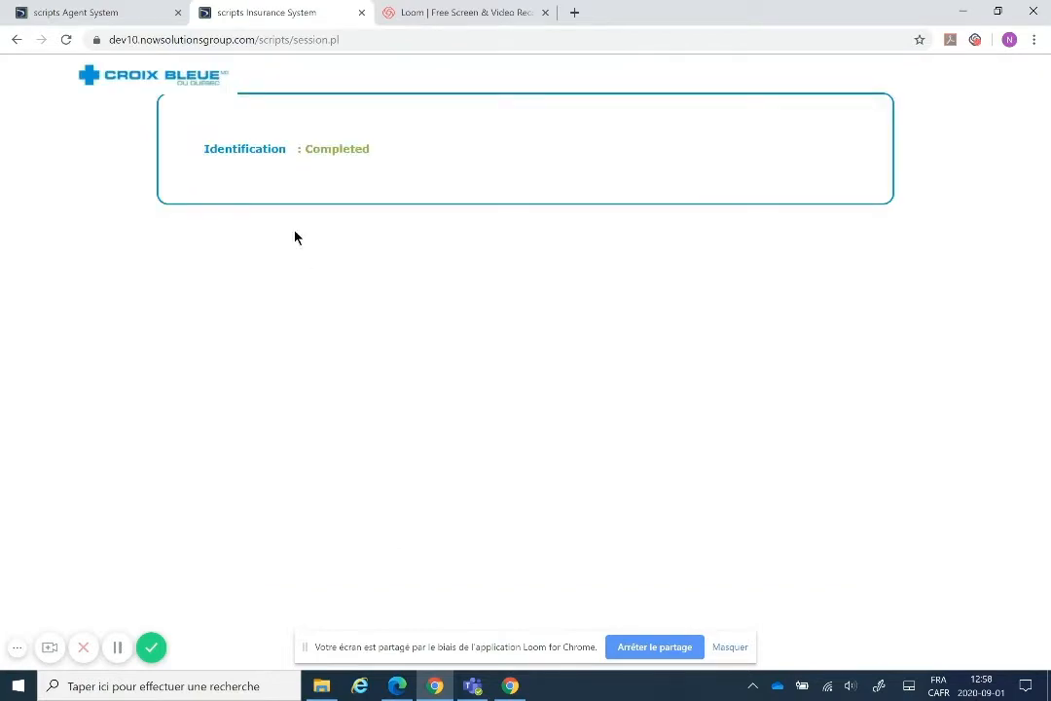
left_click(141, 13)
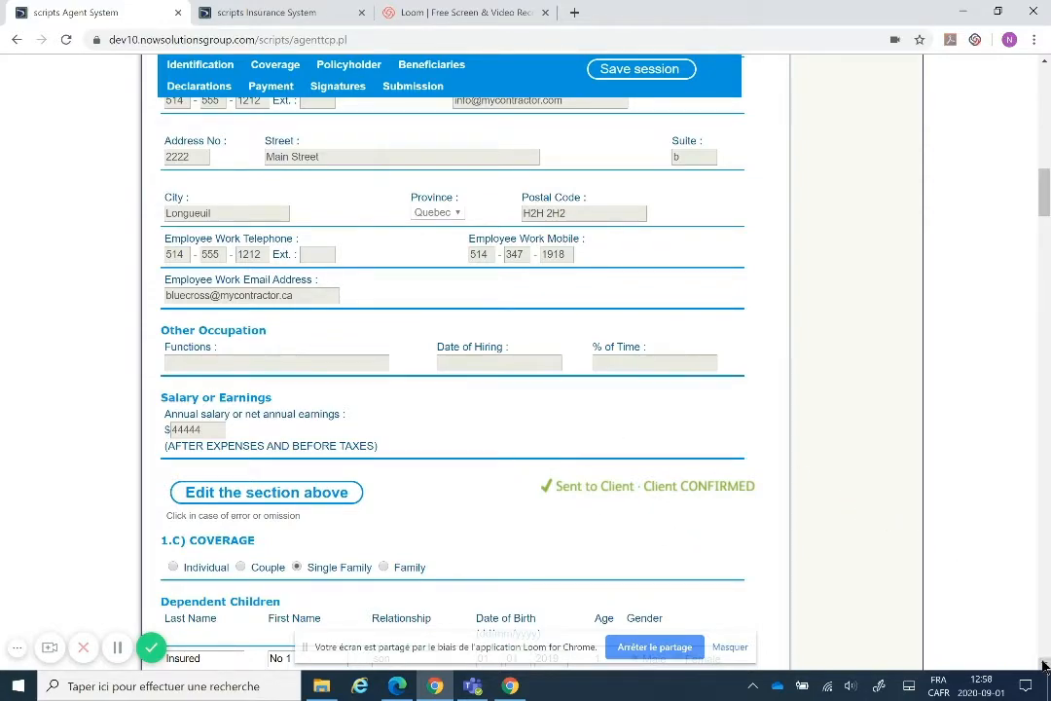
Send the Single Family coverage section with its dependent children to the client for confirmation.
scroll(1022, 657, "down", 2)
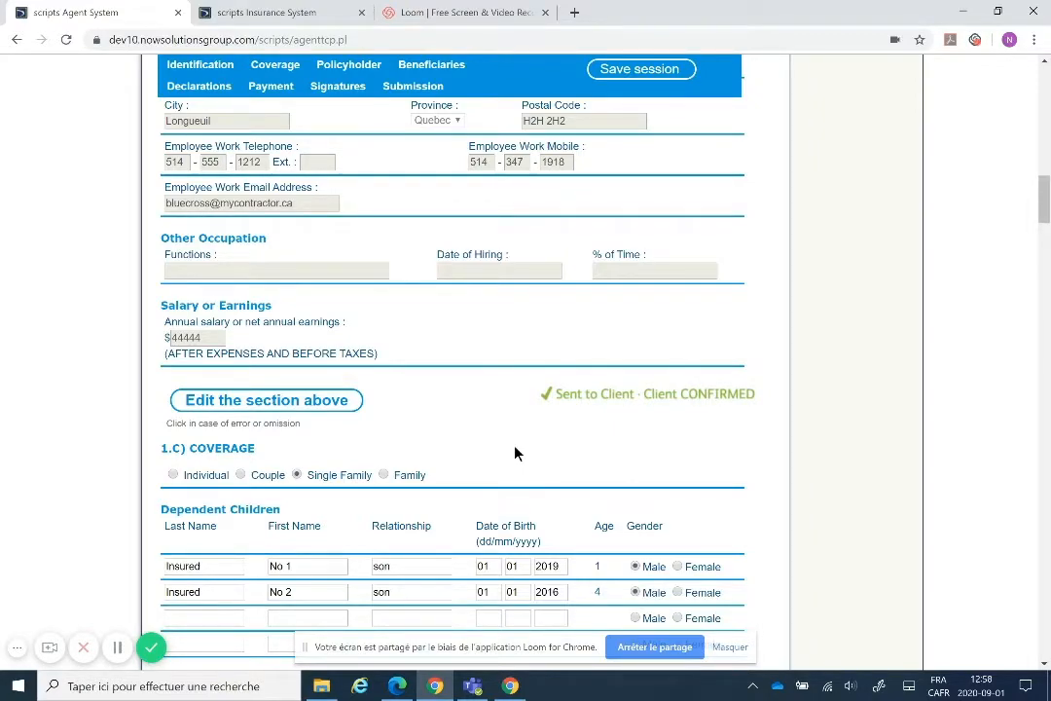
scroll(515, 453, "up", 5)
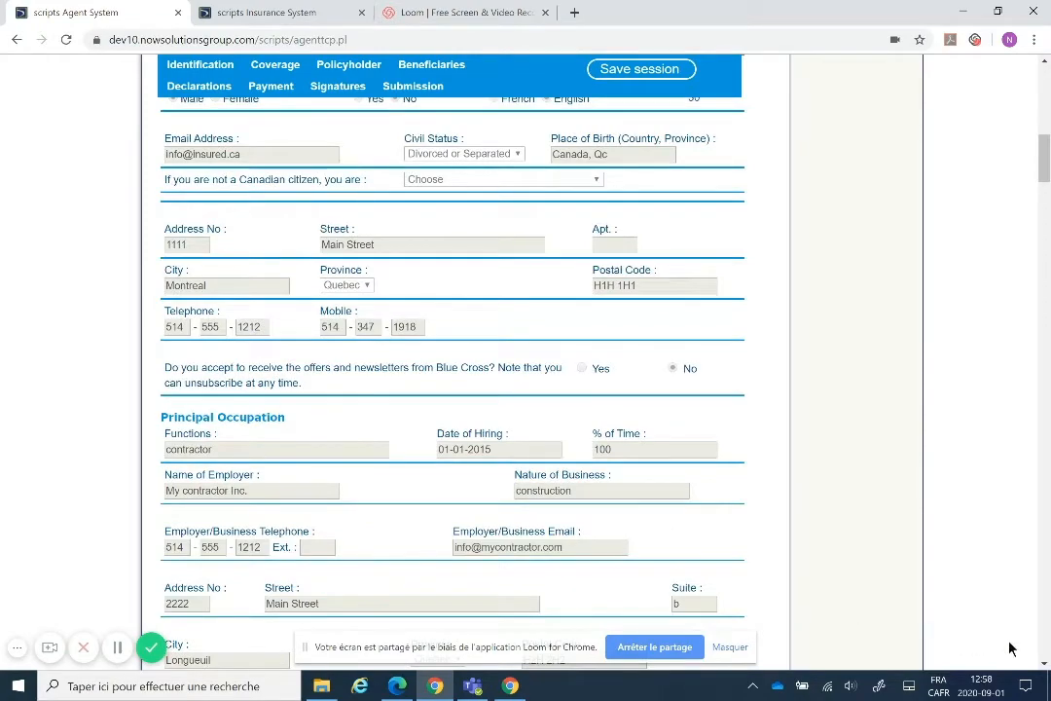
left_click(1044, 663)
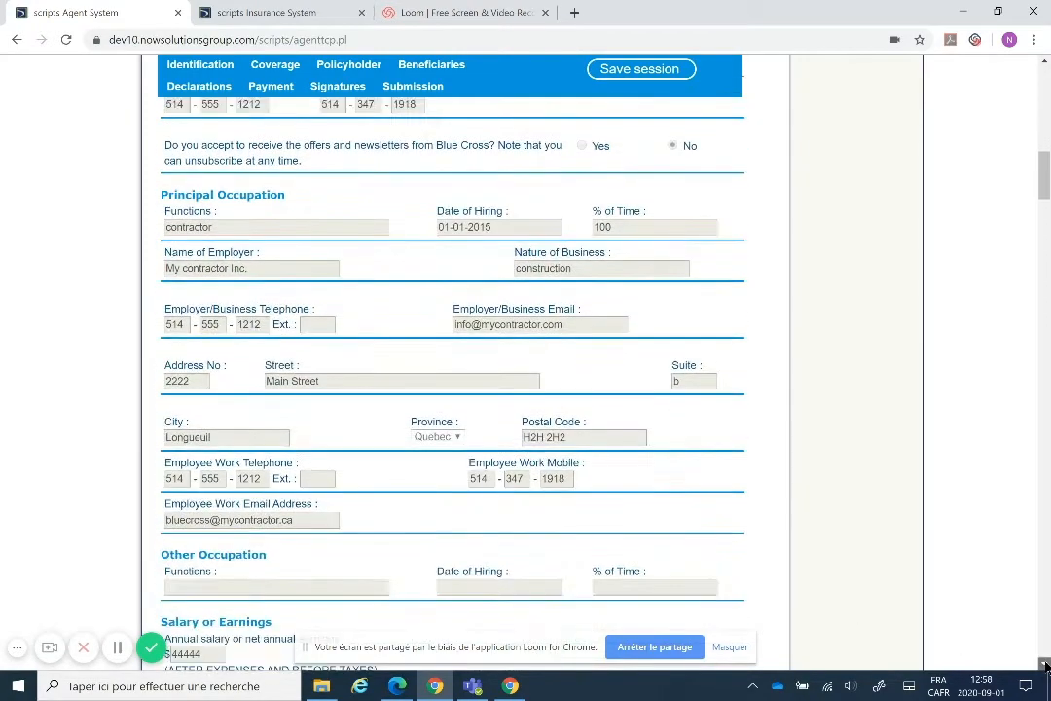
left_click(1044, 663)
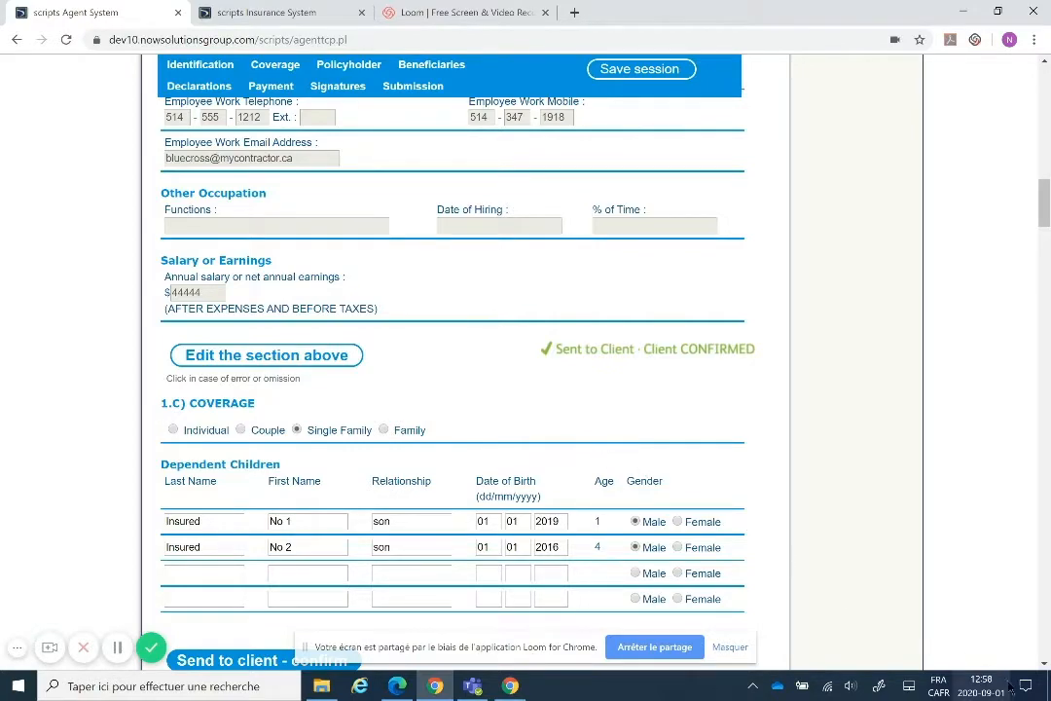
left_click(1044, 664)
left_click(1044, 664)
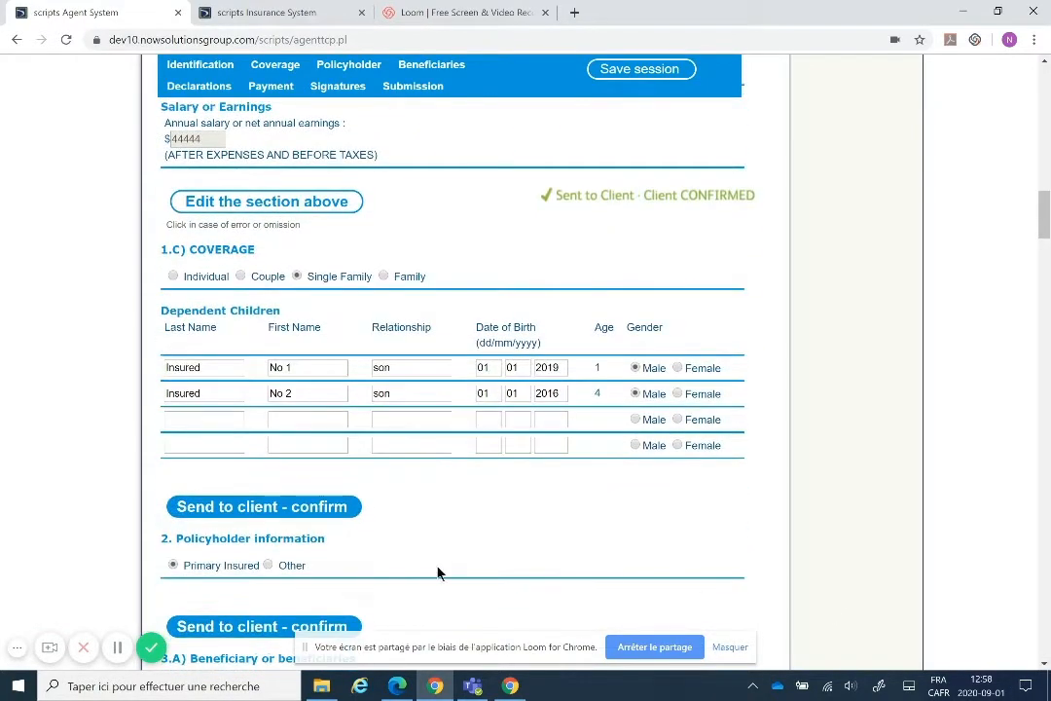
left_click(270, 507)
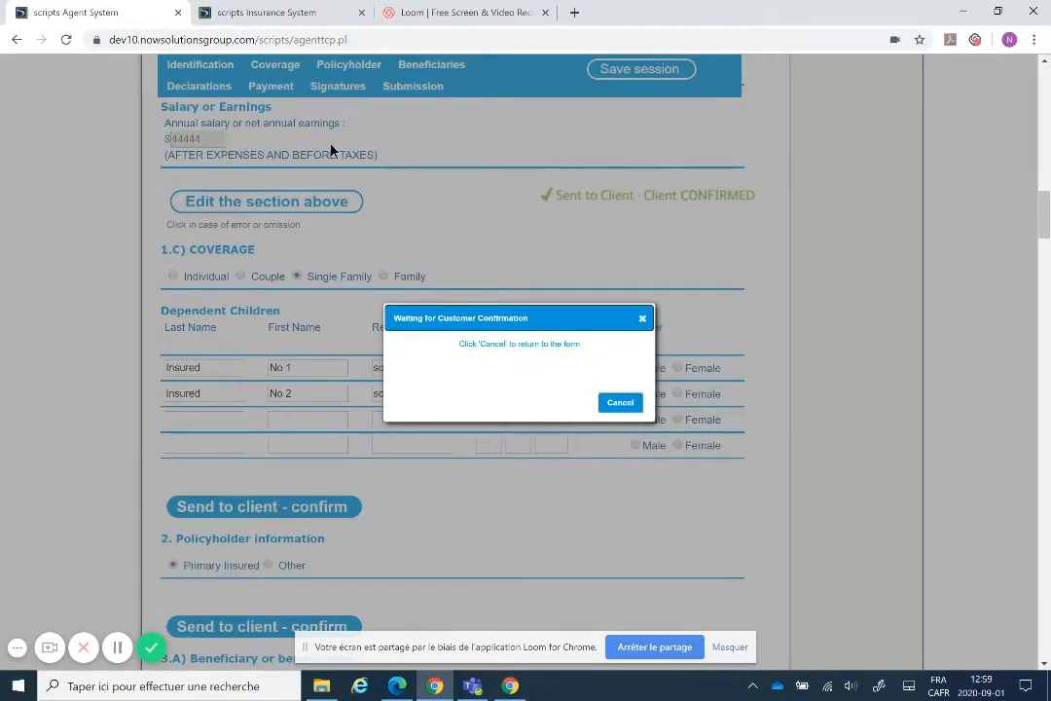
Check the coverage summary on the client's page, and cancel the pending confirmation request from the agent form.
left_click(301, 13)
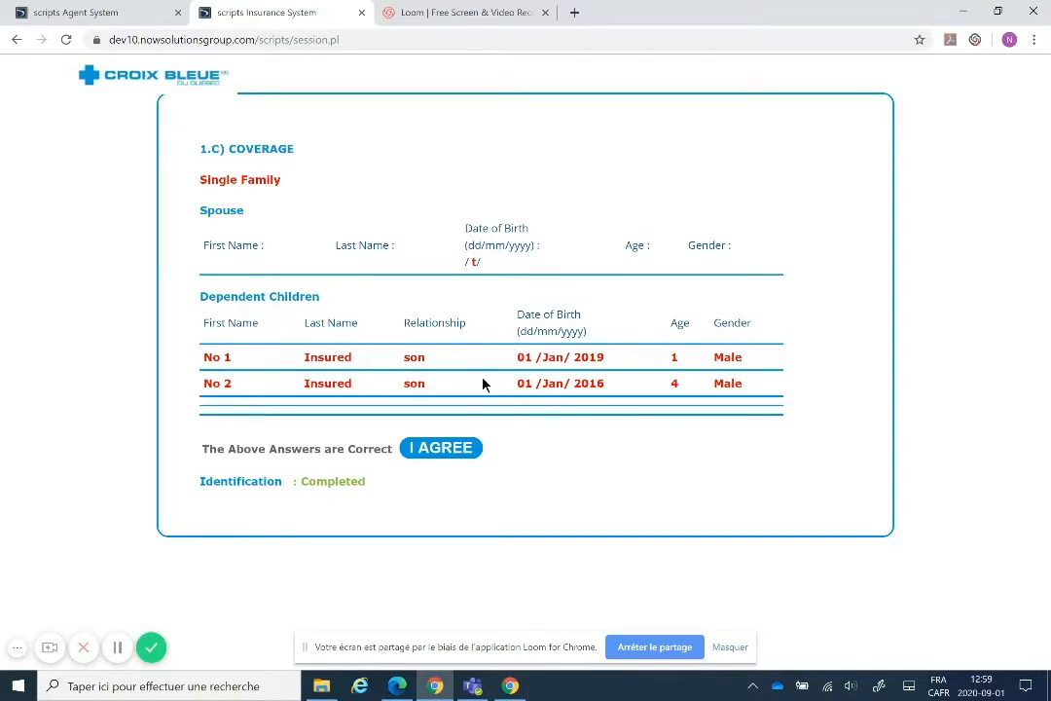
left_click(148, 17)
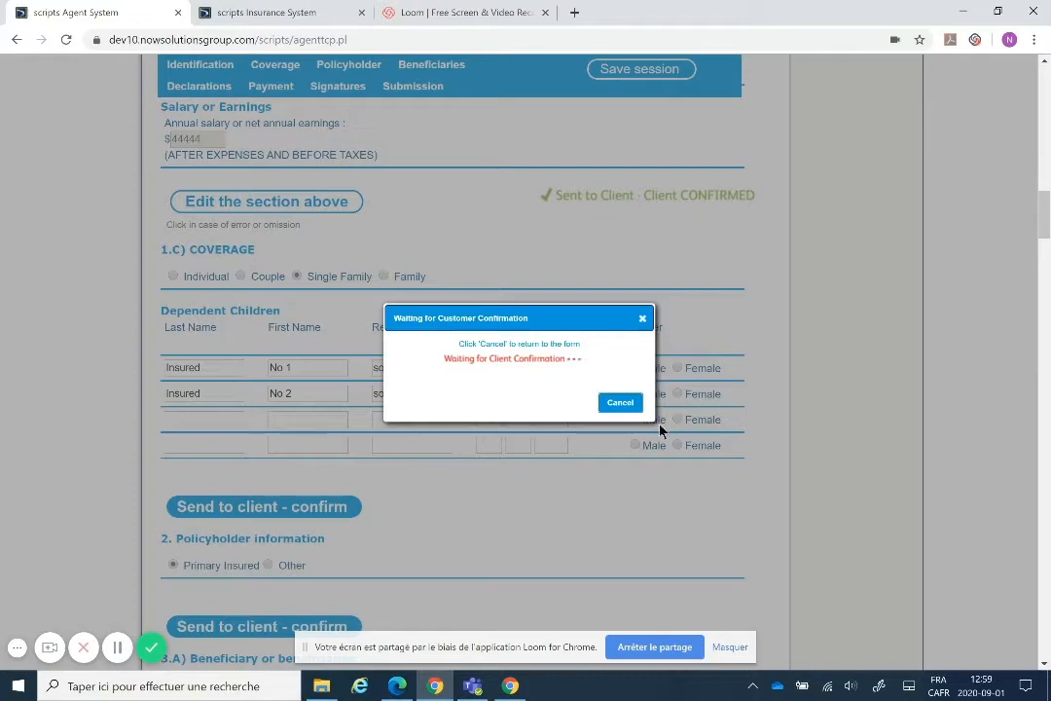
left_click(624, 407)
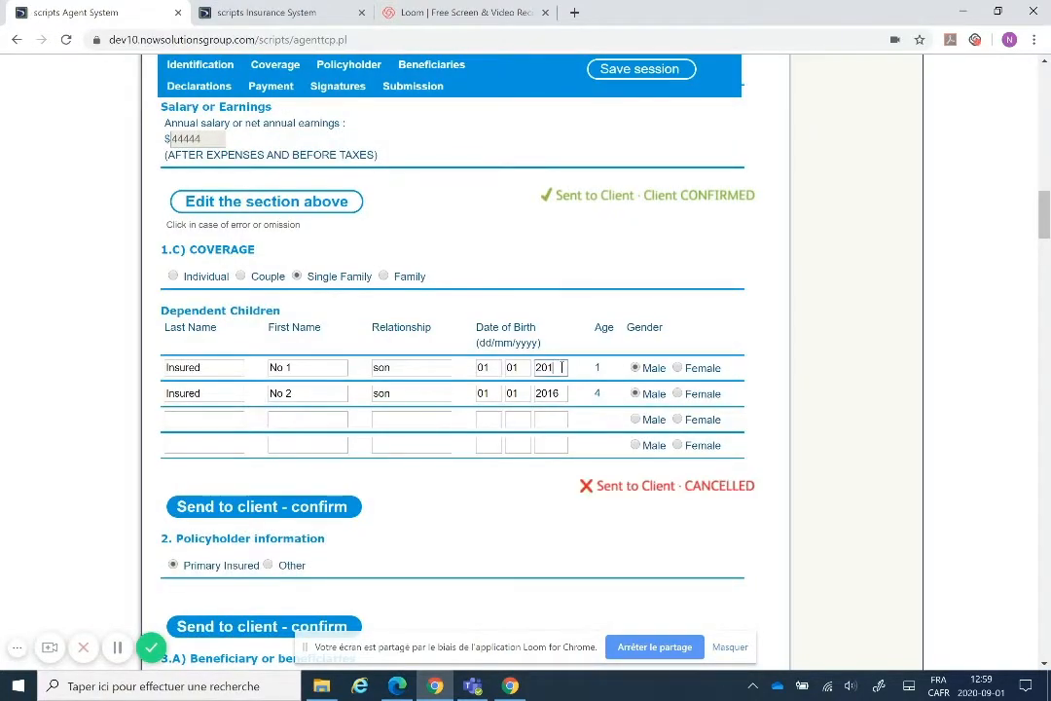
Correct the first dependent child's year of birth and resend the coverage section to the client for confirmation.
type("8")
left_click(257, 507)
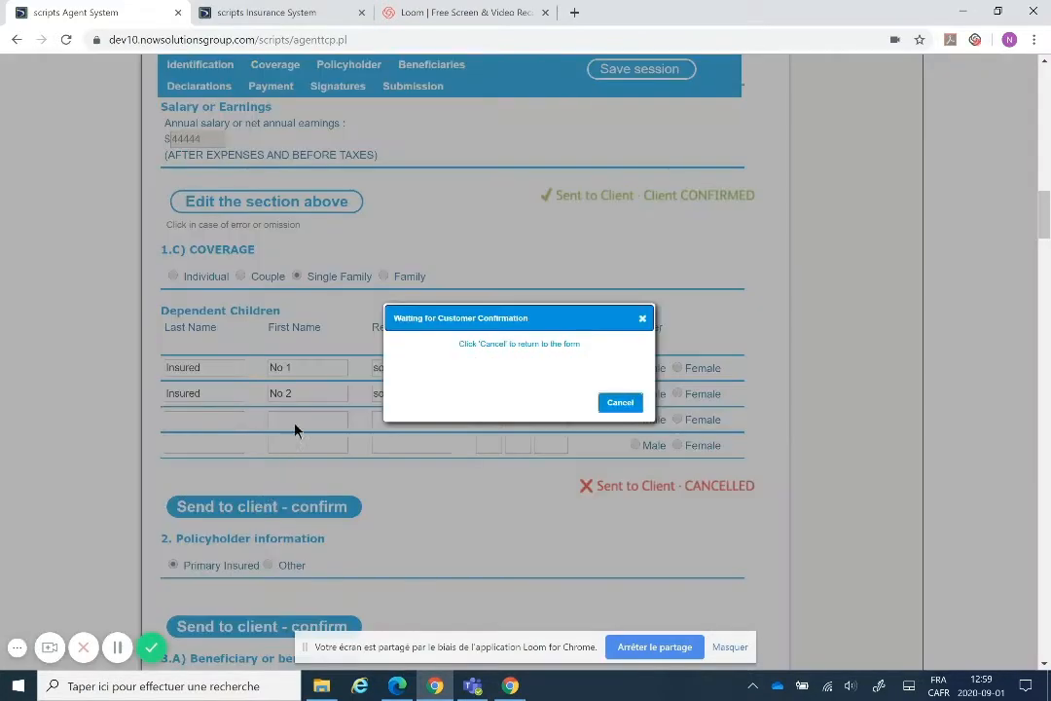
Agree to the coverage answers on the client's page and return to the agent form.
left_click(313, 17)
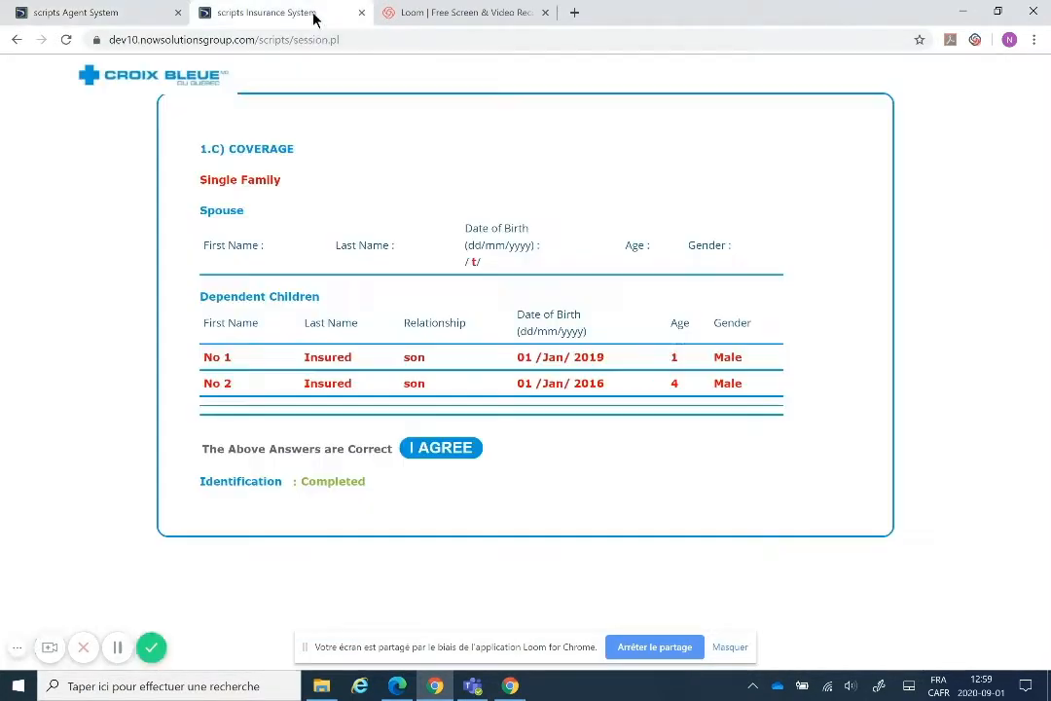
left_click(450, 450)
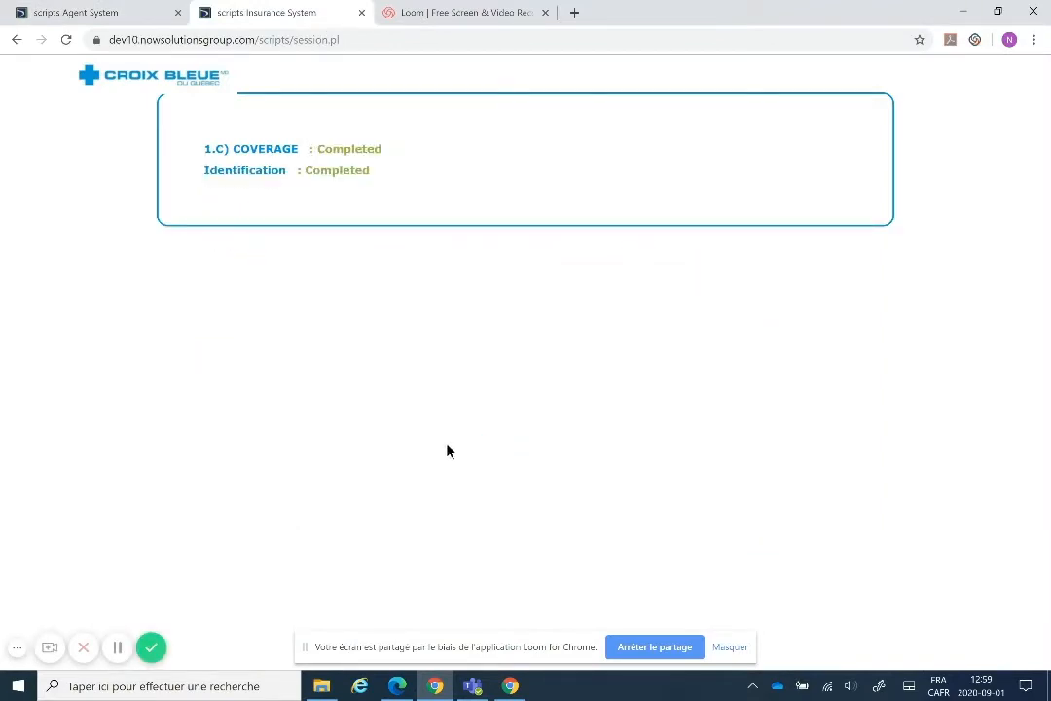
left_click(142, 15)
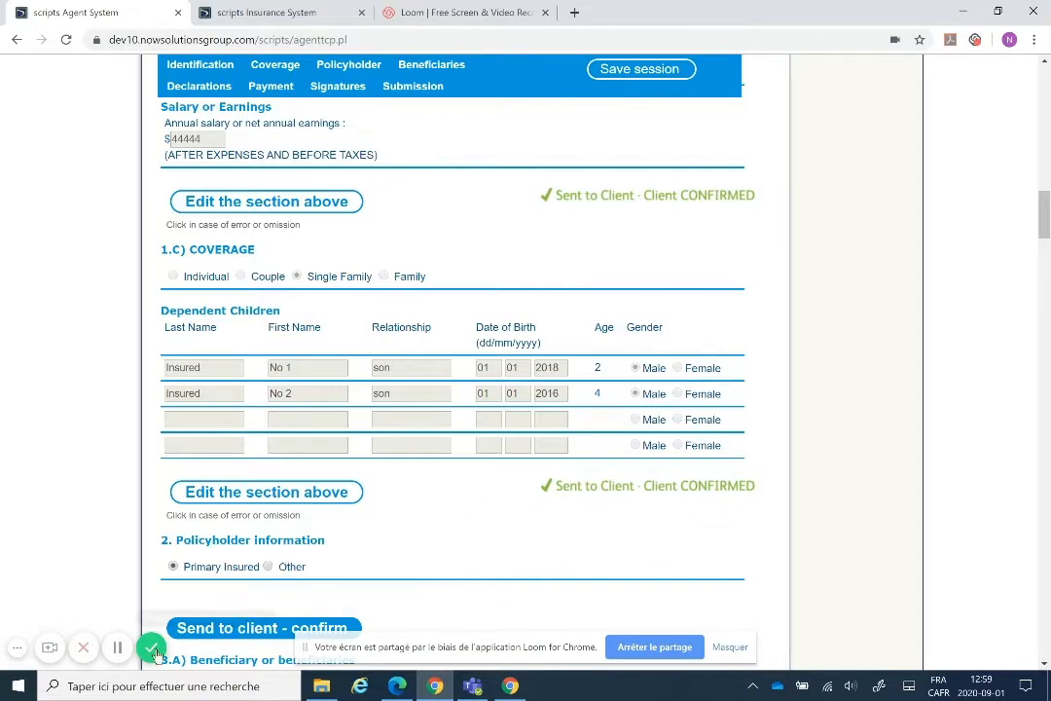
In section 4.A, choose to provide proof of income with the application.
scroll(122, 654, "down", 4)
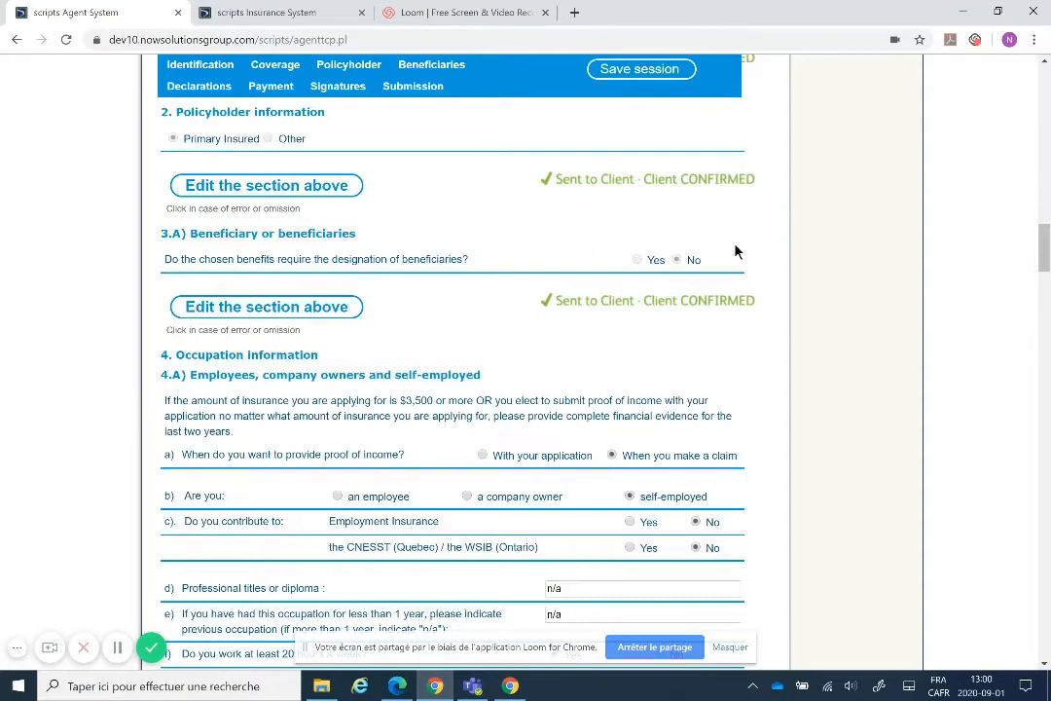
scroll(720, 311, "up", 5)
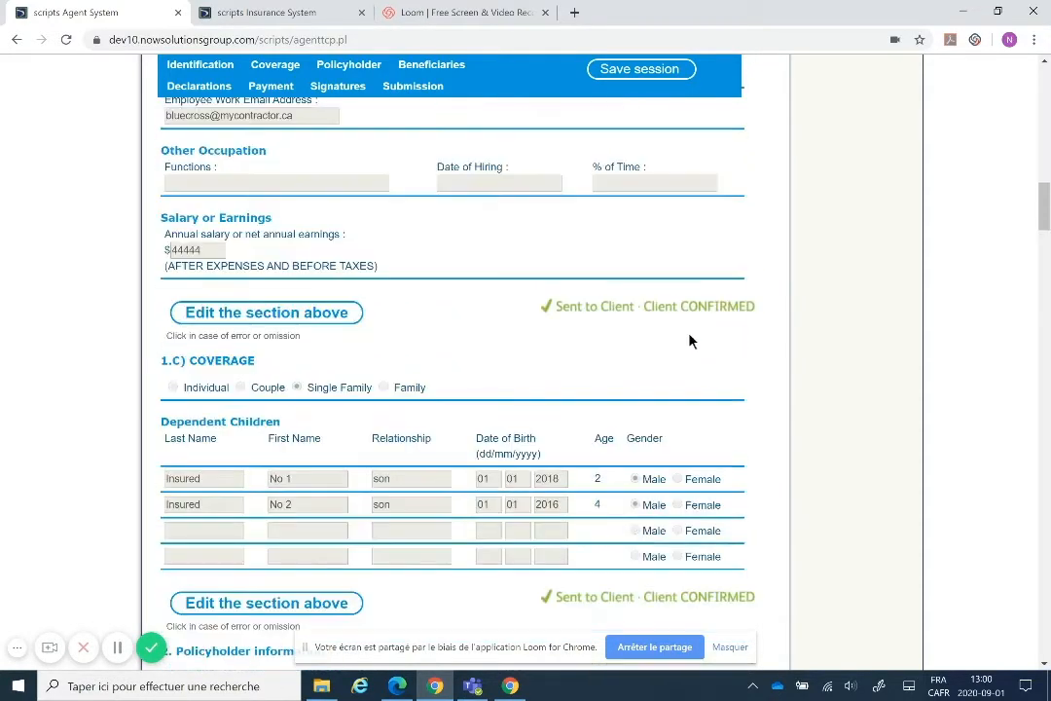
left_click(1045, 665)
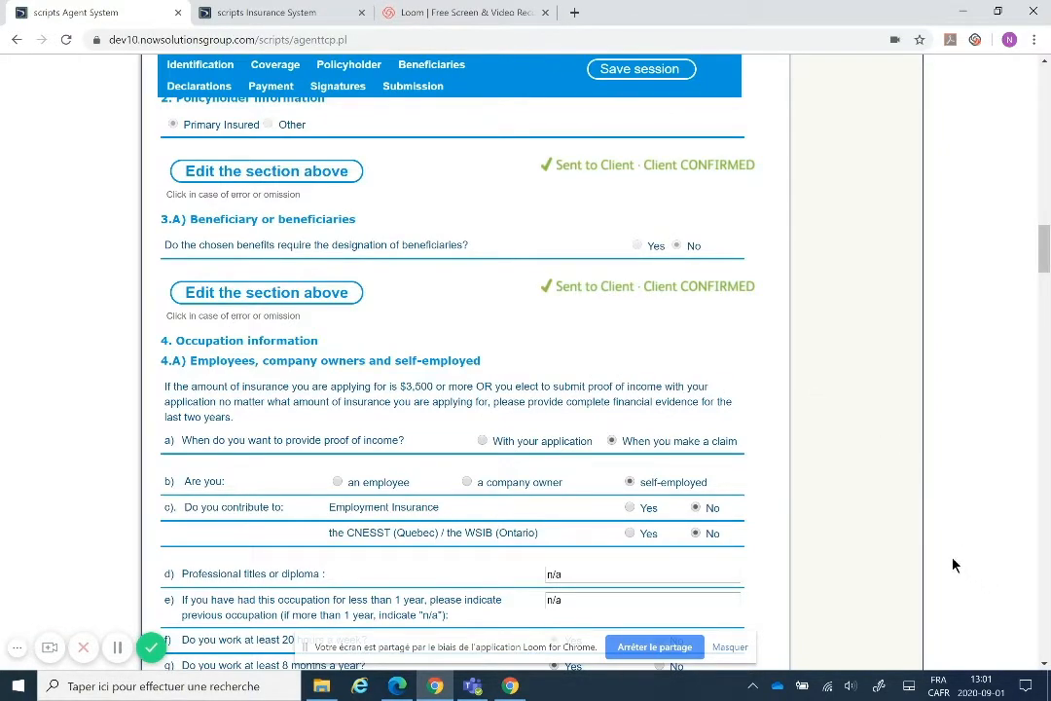
scroll(881, 563, "down", 1)
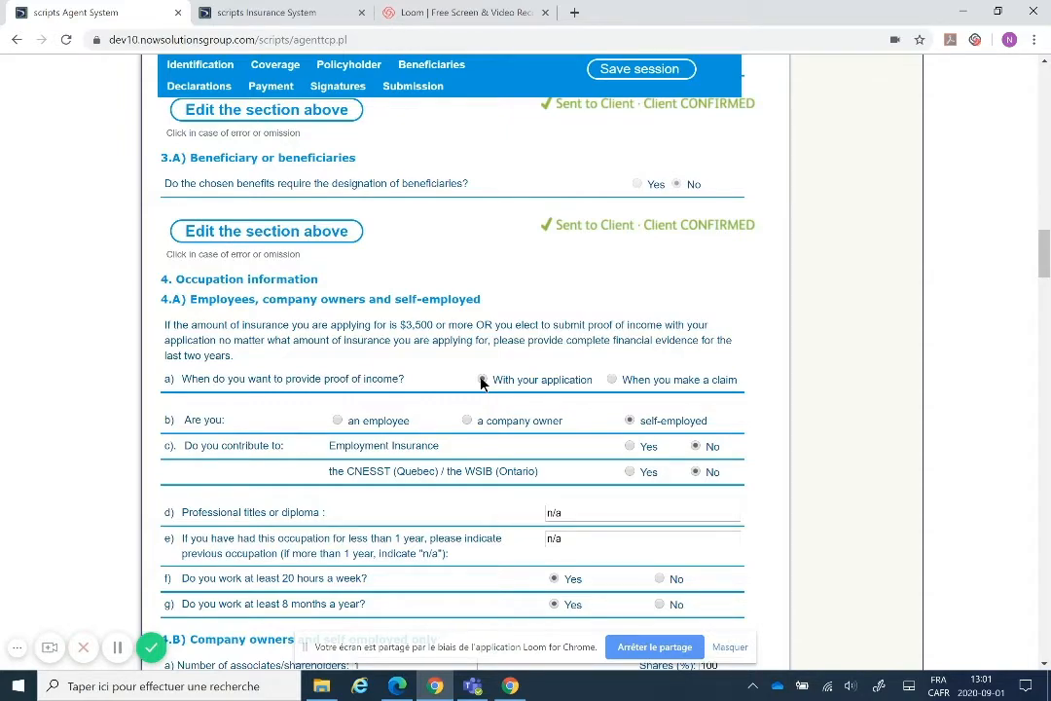
Review the application from the selected coverages through the job duties and work locations in section 4.B.
scroll(516, 383, "up", 15)
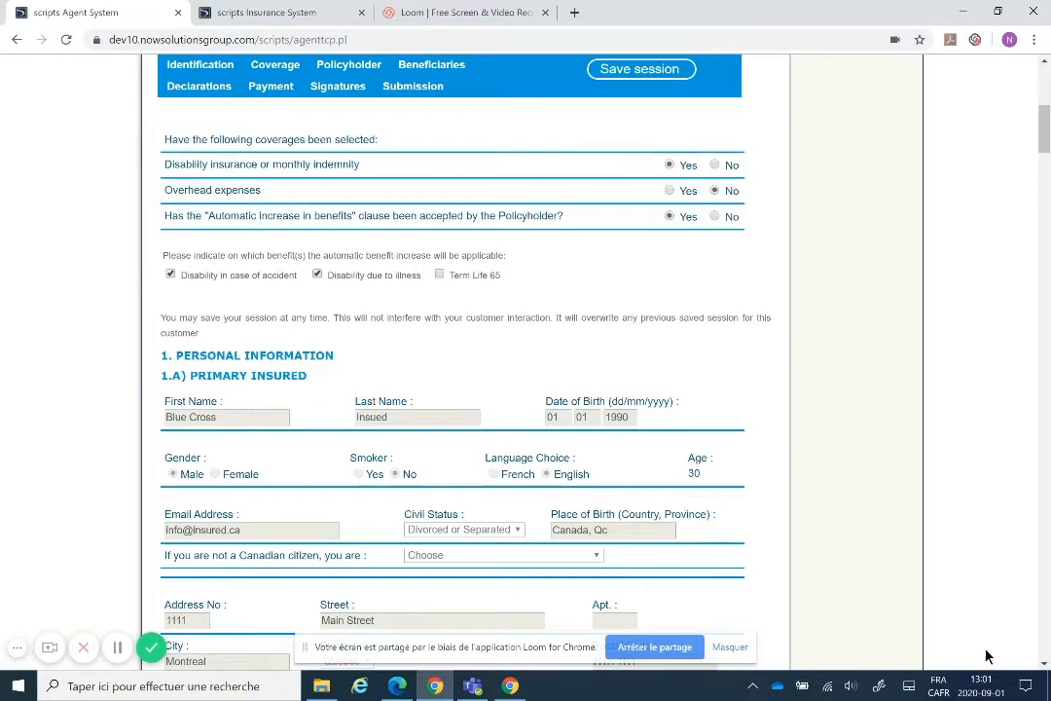
scroll(1047, 669, "down", 8)
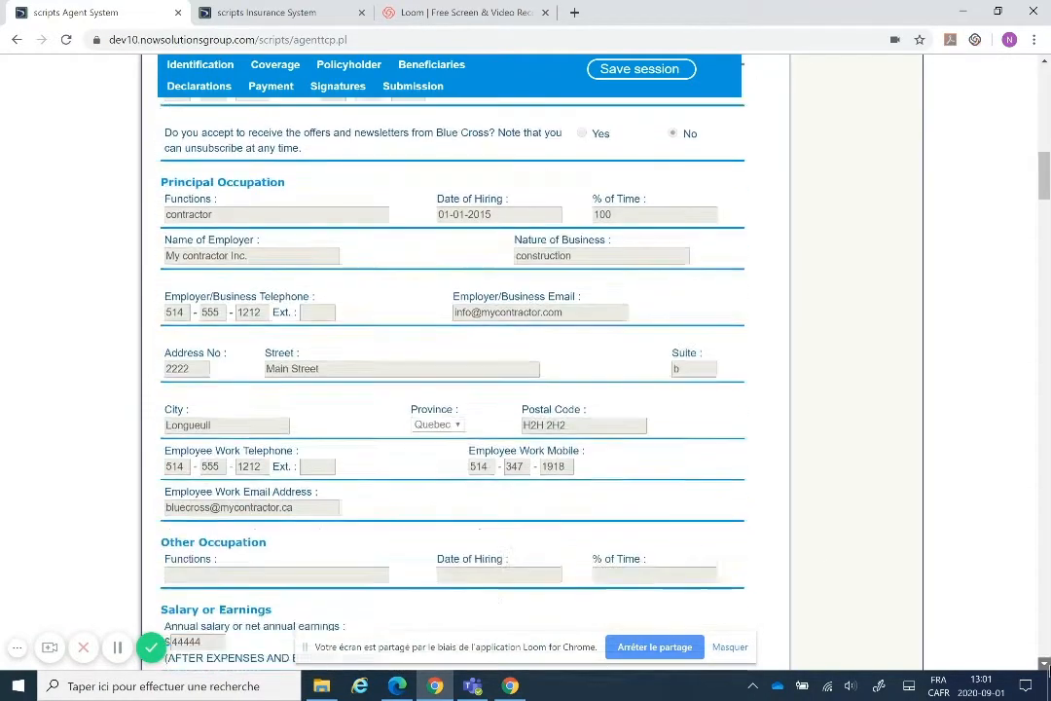
scroll(1047, 670, "down", 4)
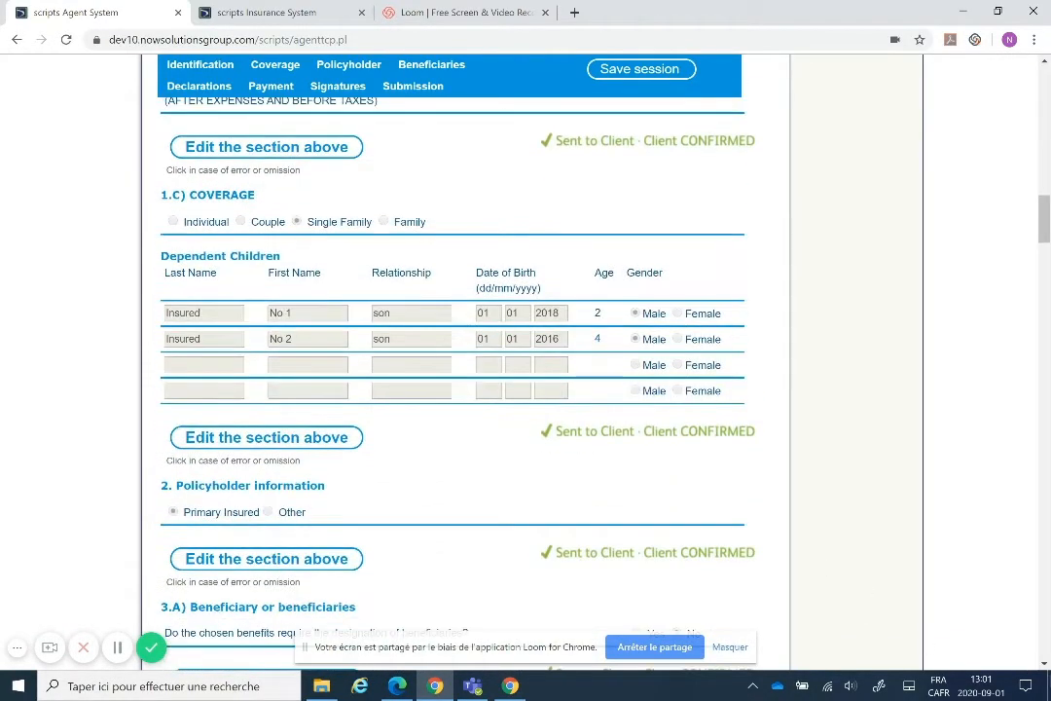
scroll(1047, 670, "down", 4)
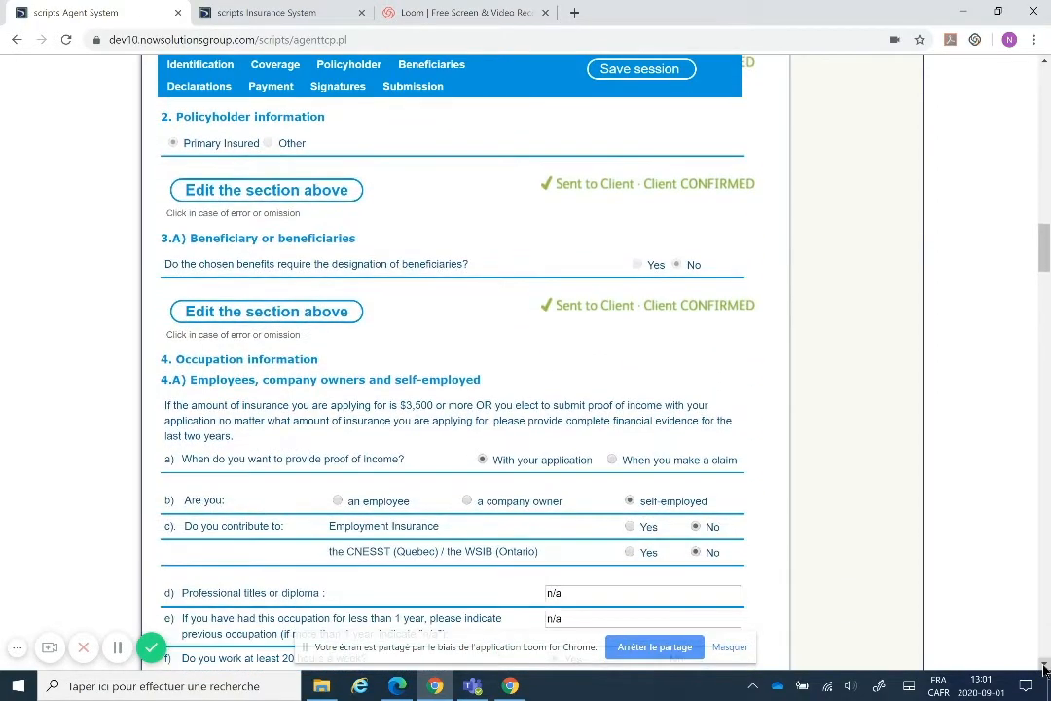
scroll(1044, 670, "down", 1)
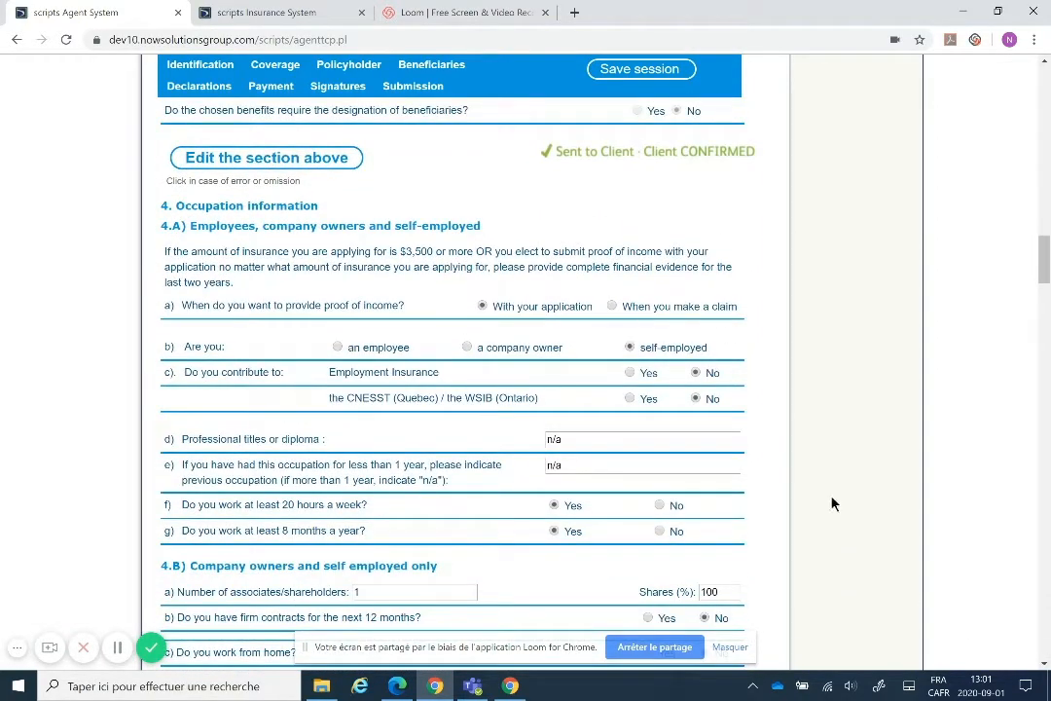
scroll(1046, 667, "down", 1)
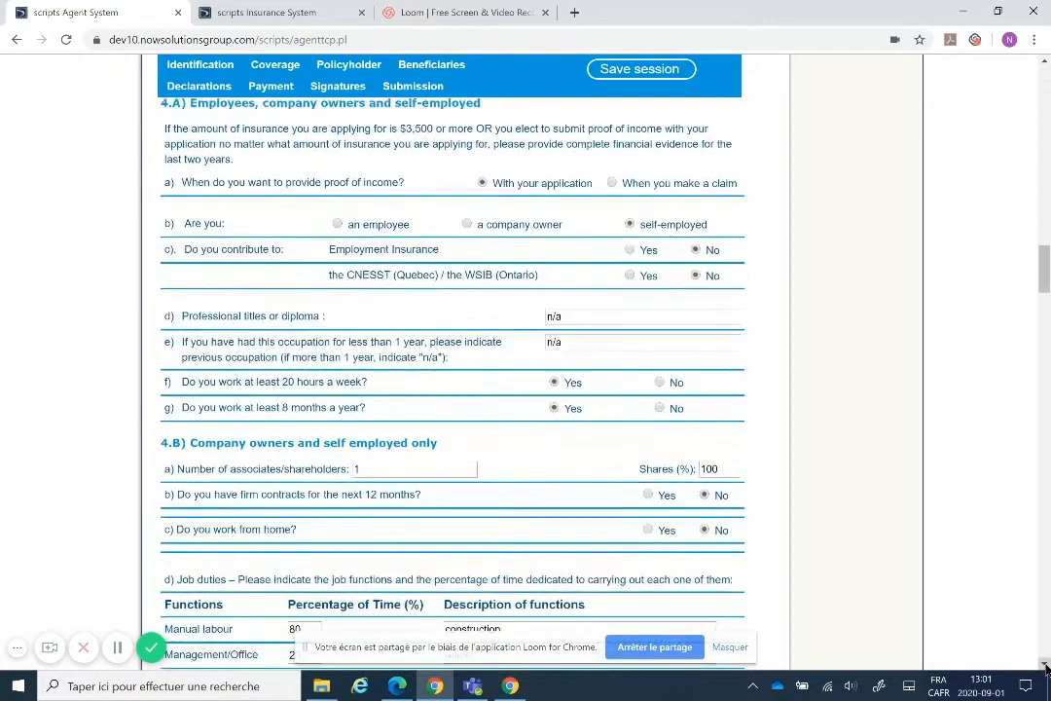
scroll(1046, 666, "down", 1)
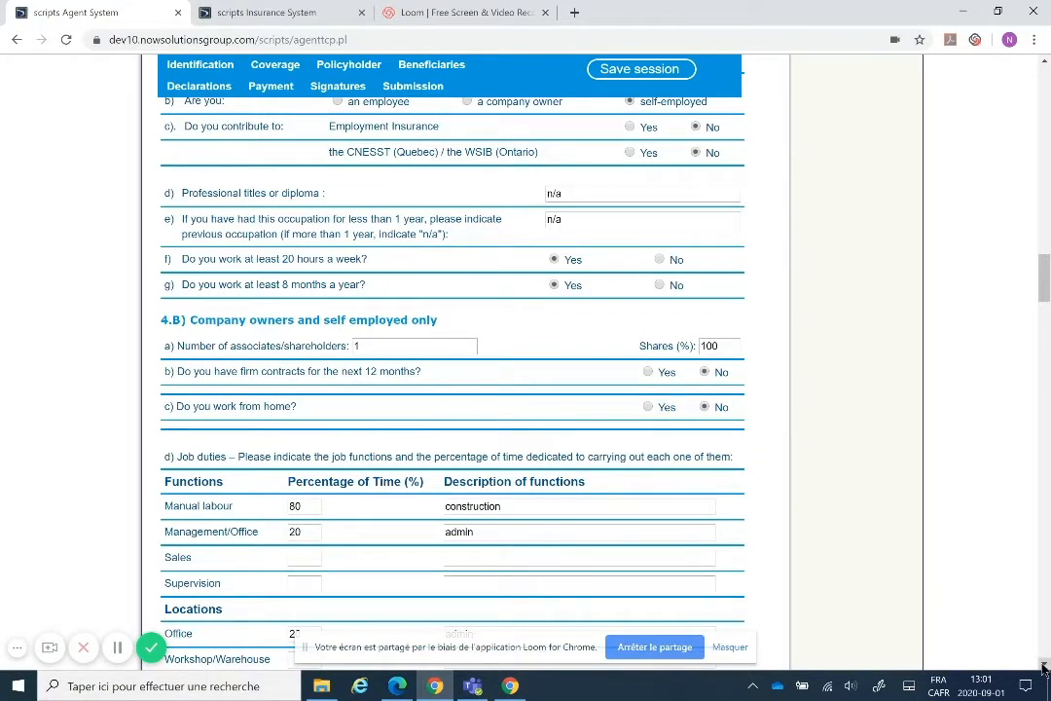
scroll(1044, 666, "down", 2)
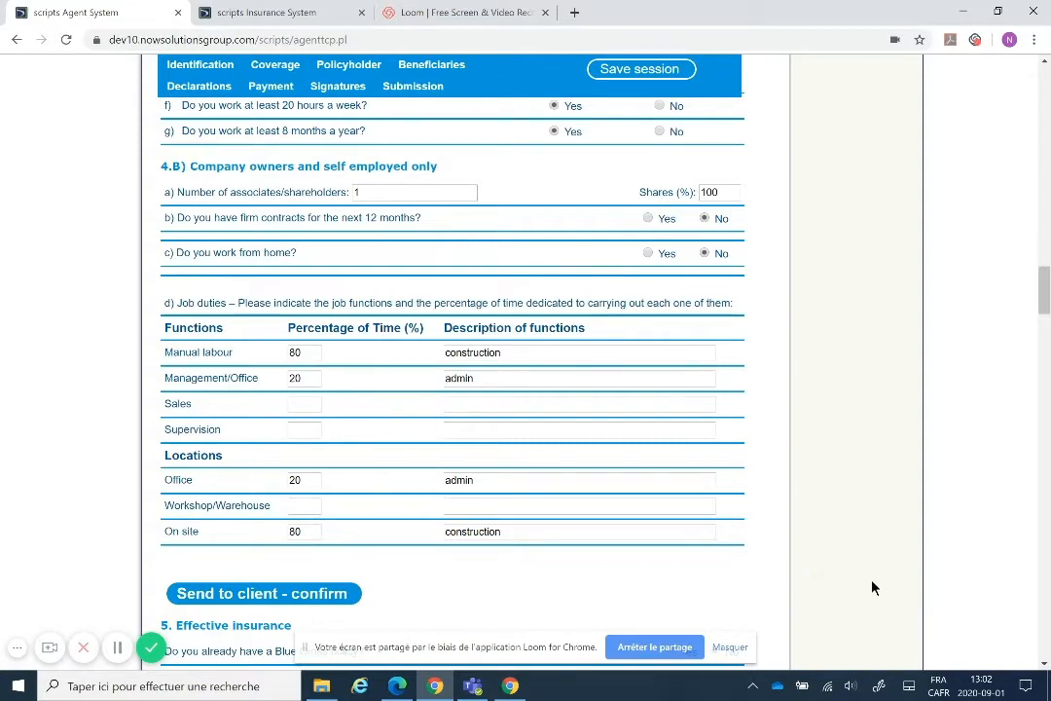
left_click(1043, 663)
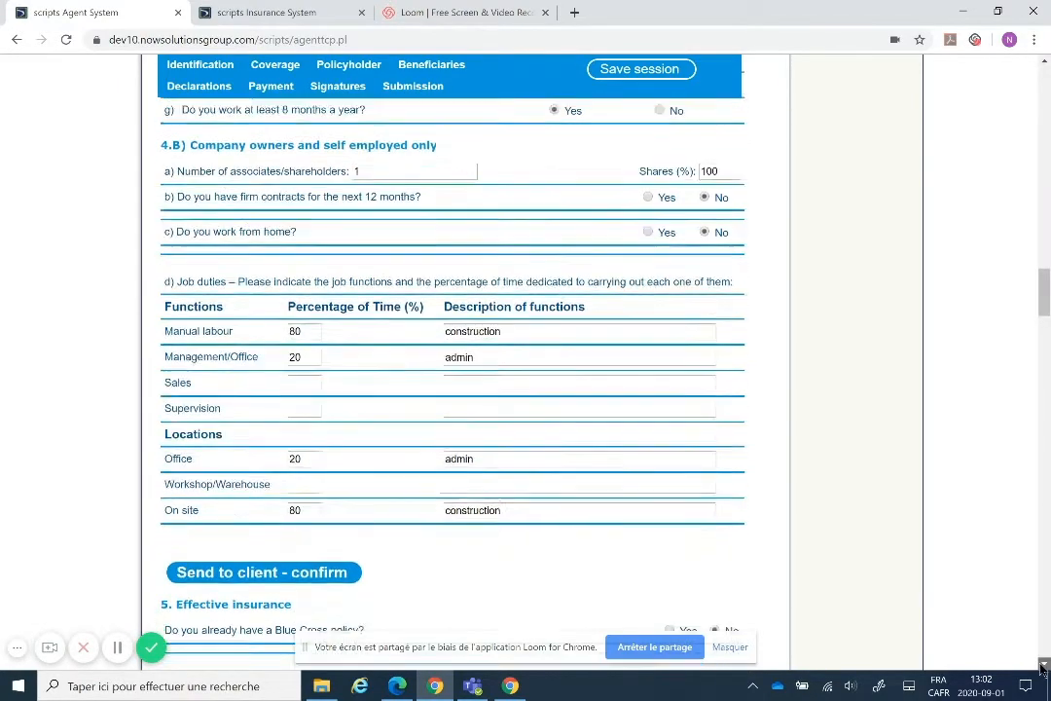
scroll(1043, 667, "down", 2)
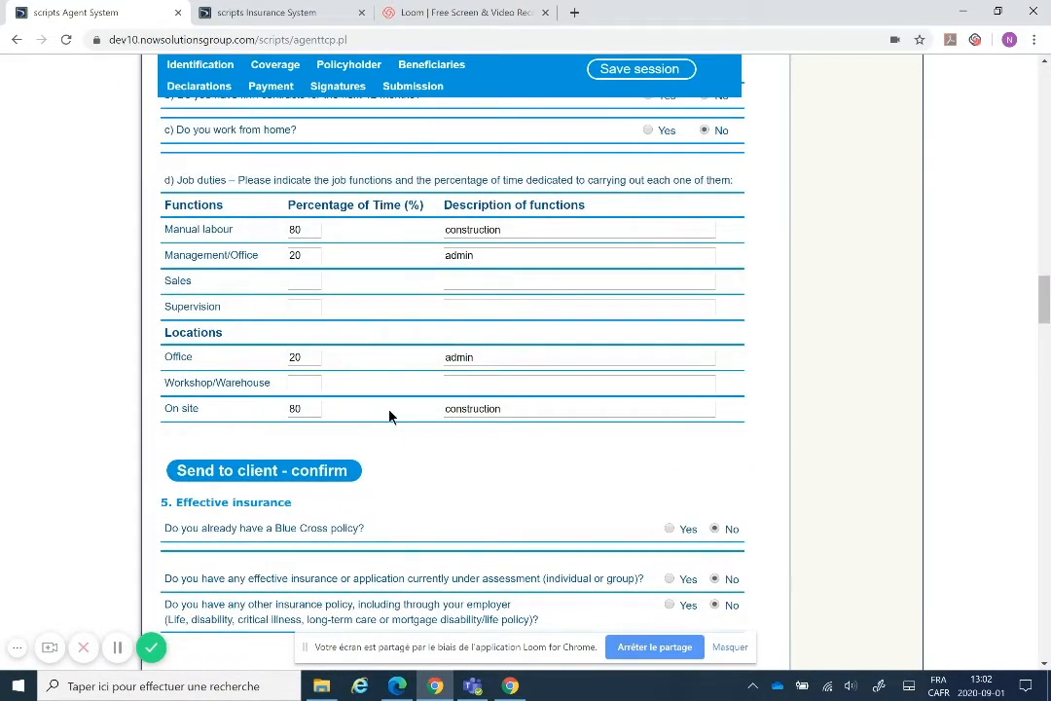
Send section 4, Occupation information, to the client, agree to its answers on the client's page, and return to the agent form.
left_click(284, 475)
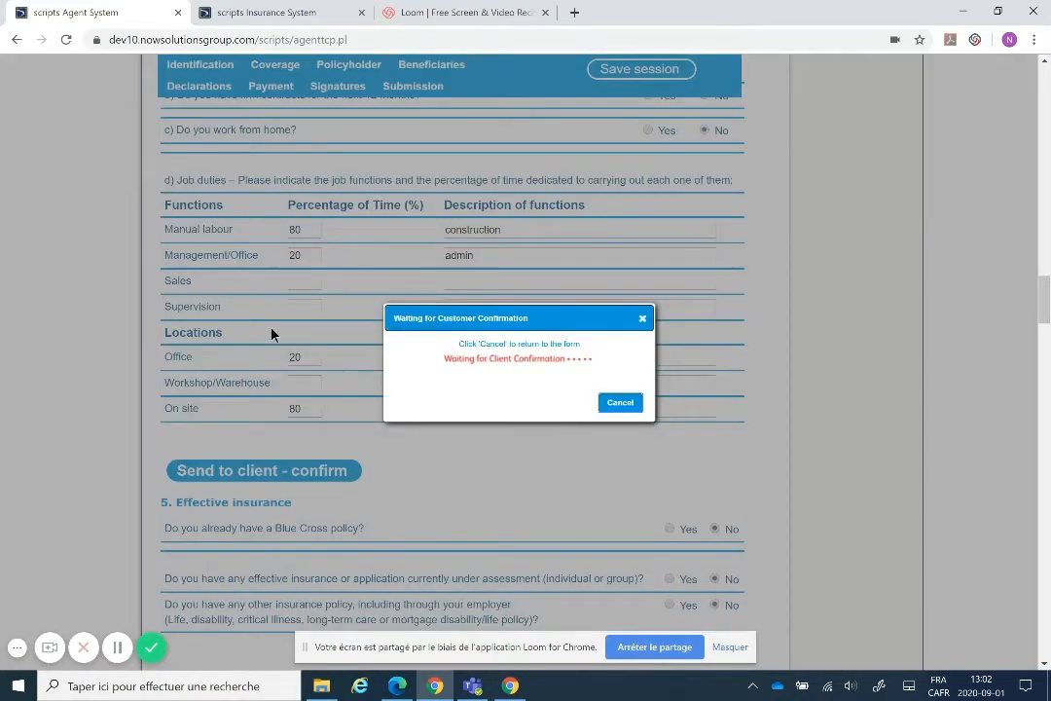
left_click(275, 16)
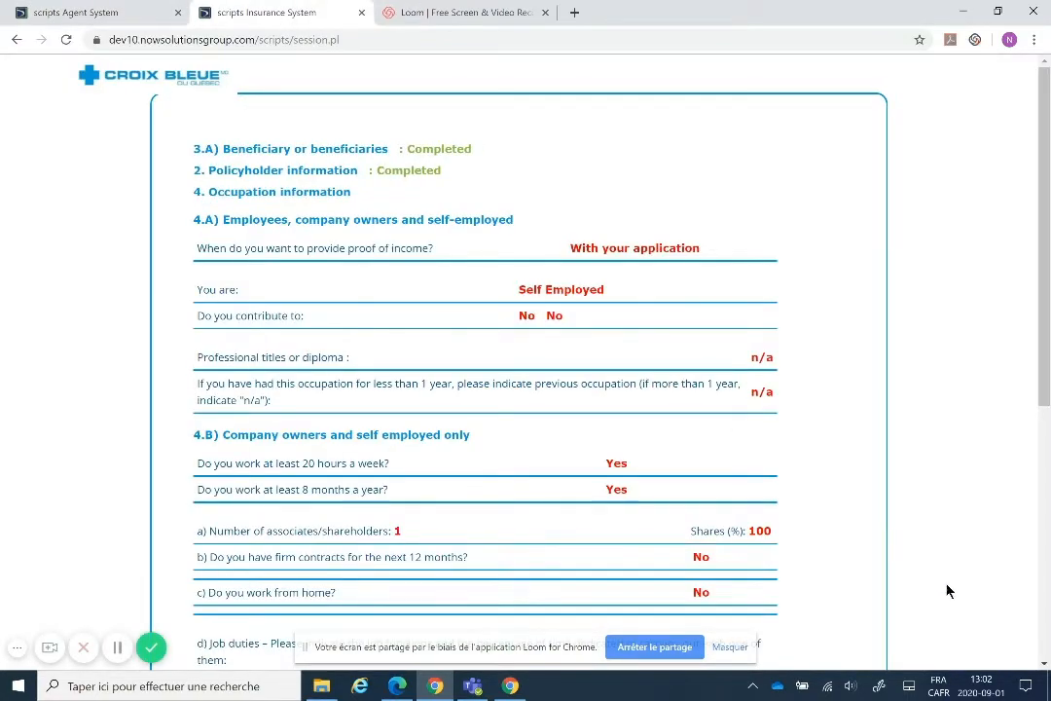
left_click(1044, 665)
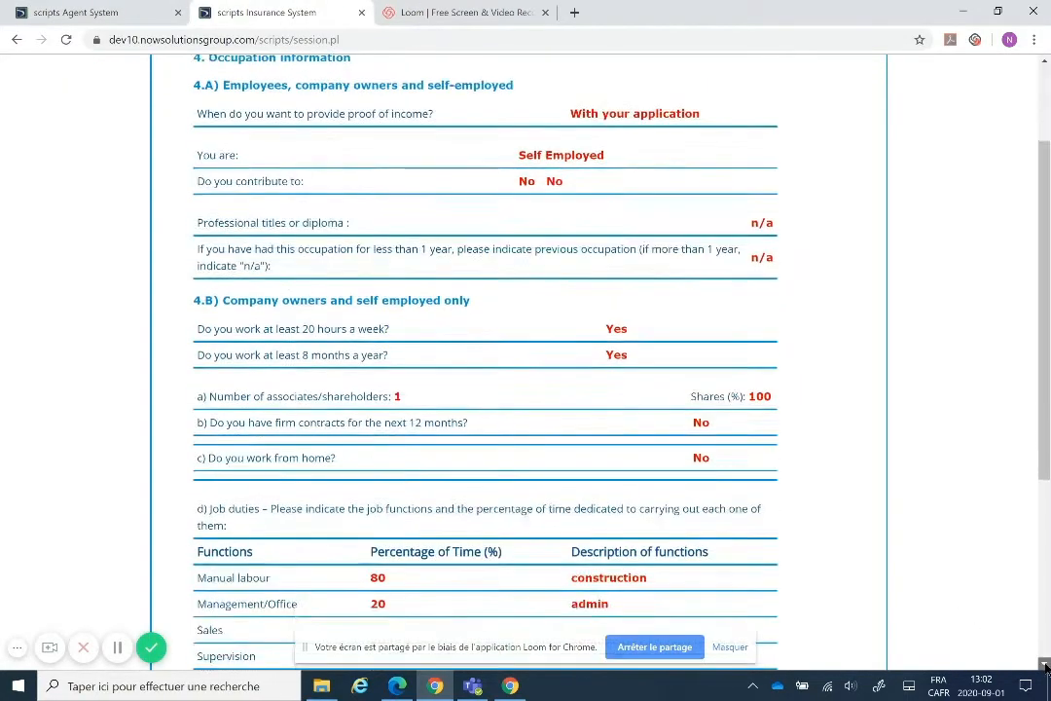
left_click(1044, 665)
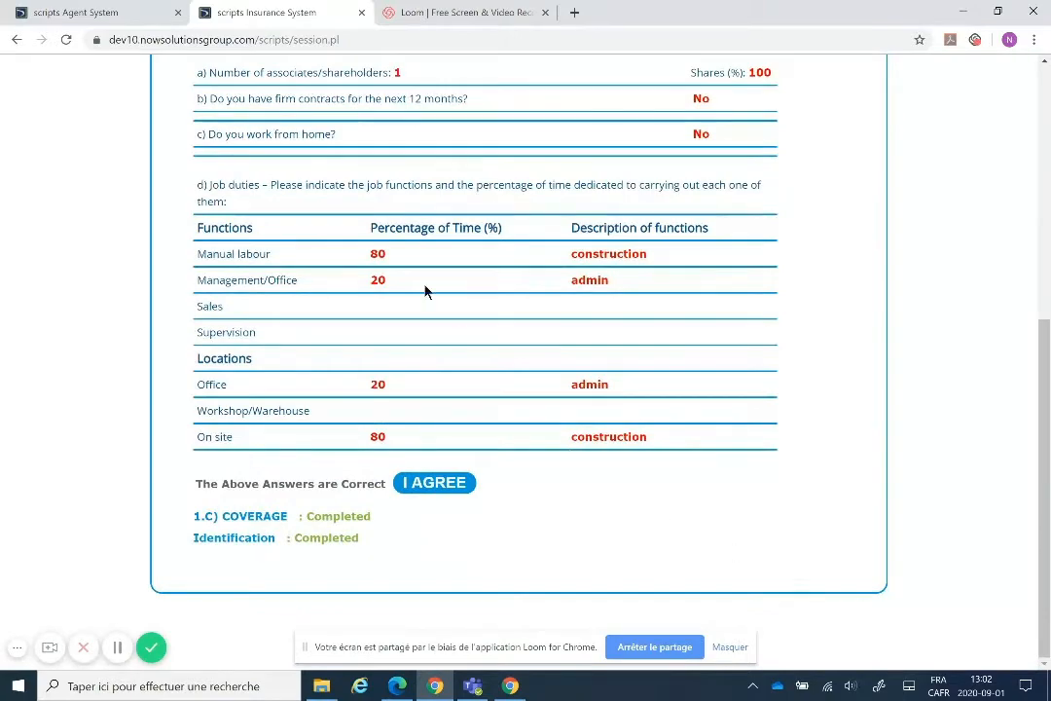
left_click(438, 483)
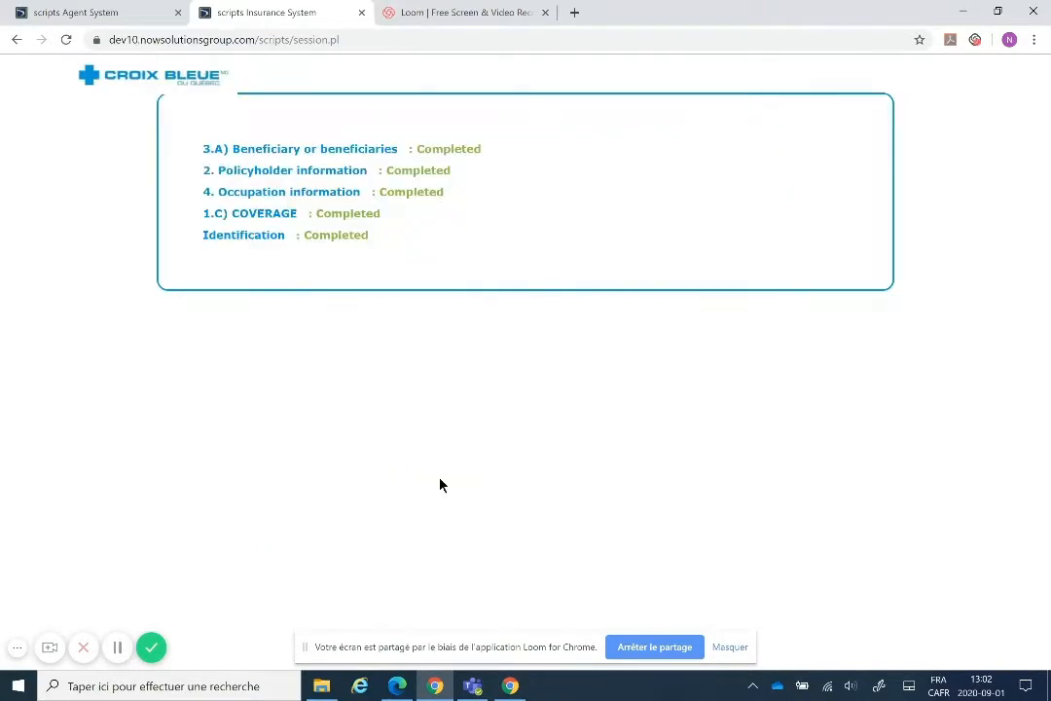
left_click(141, 15)
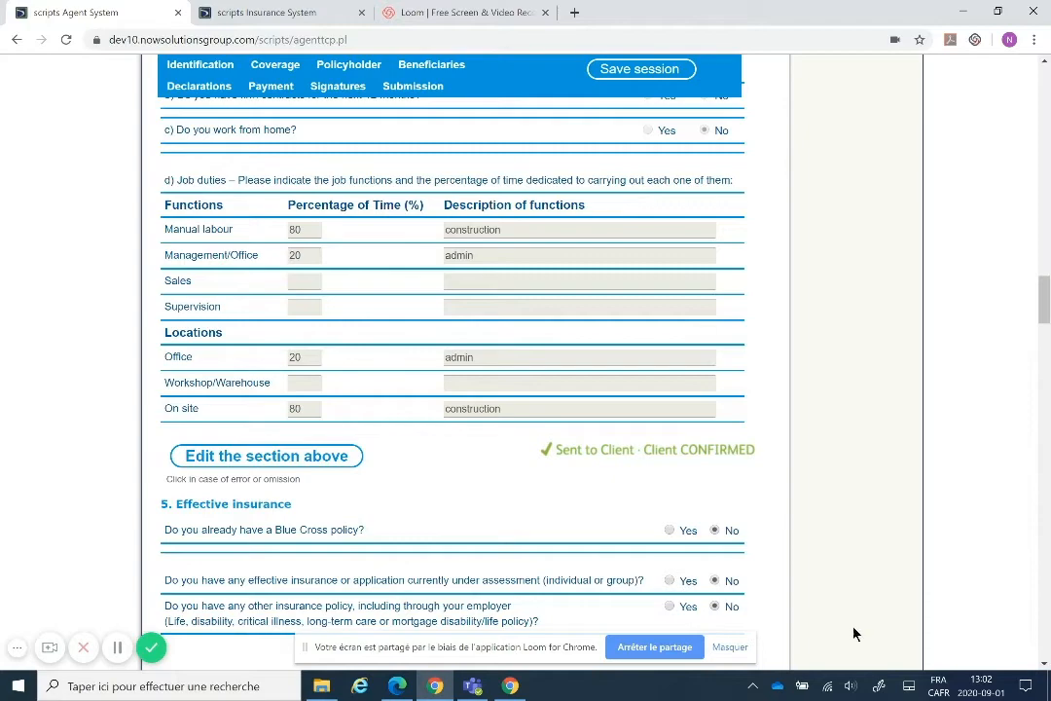
Send section 5, Effective insurance, to the client, agree to its answers on the client's page, and return to the agent form.
scroll(748, 594, "down", 2)
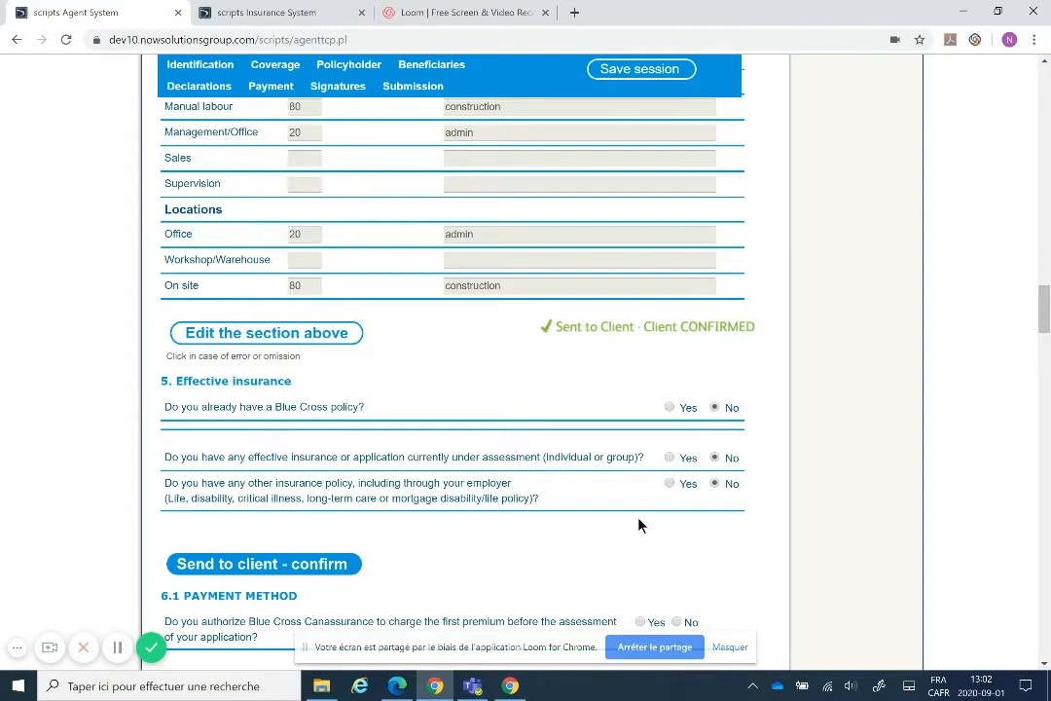
left_click(1043, 665)
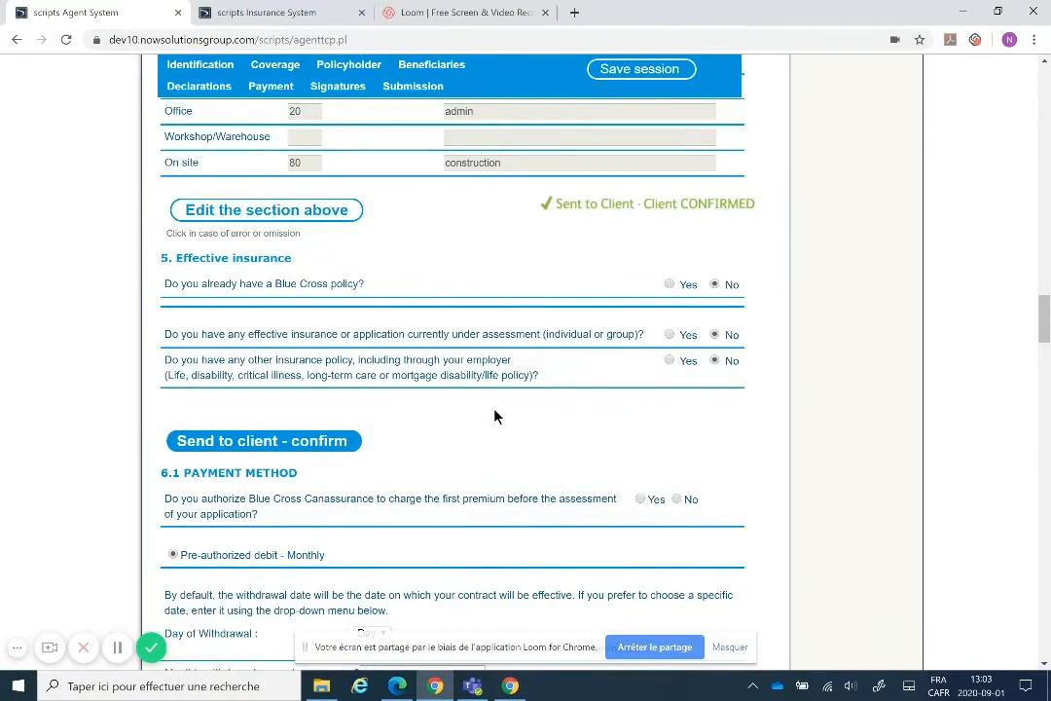
left_click(253, 444)
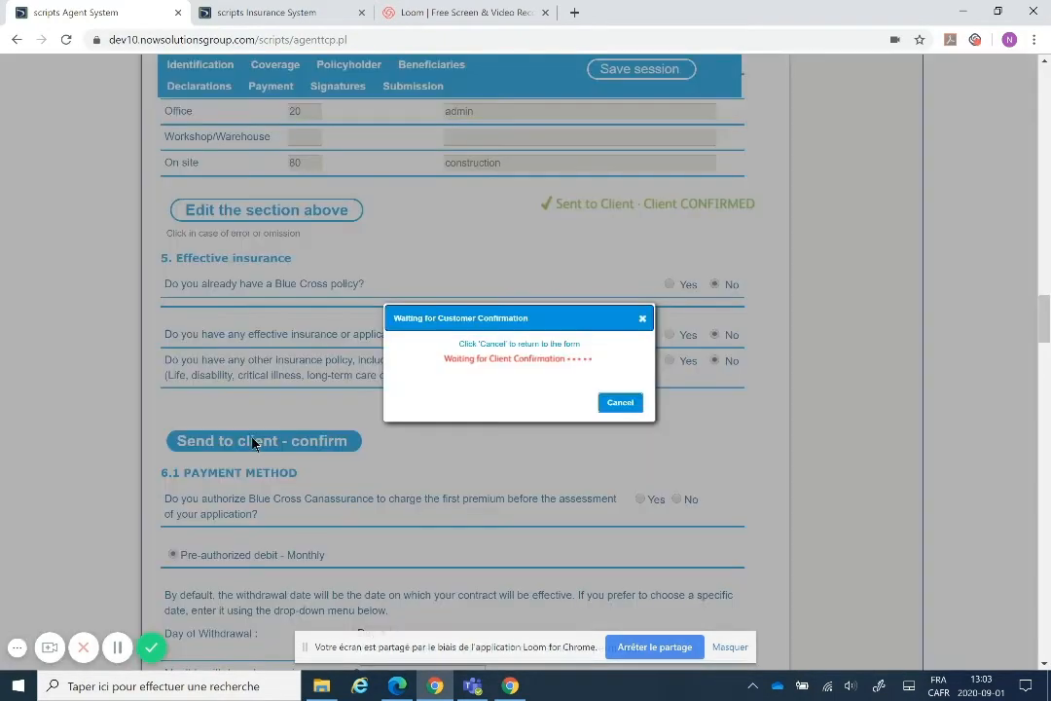
left_click(261, 16)
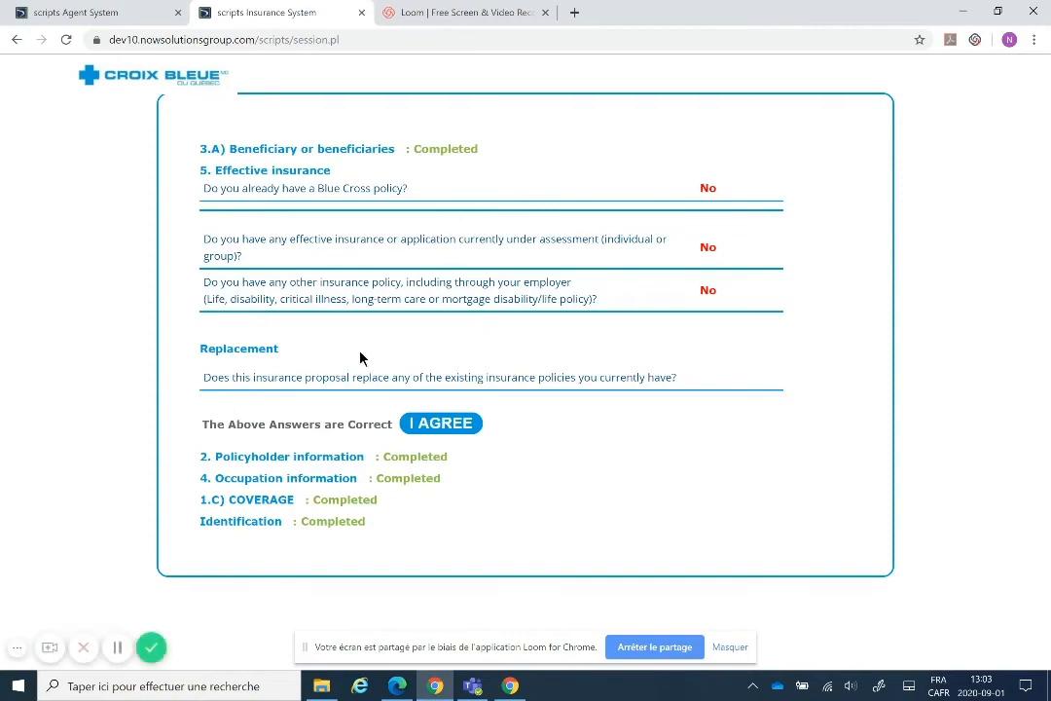
left_click(440, 425)
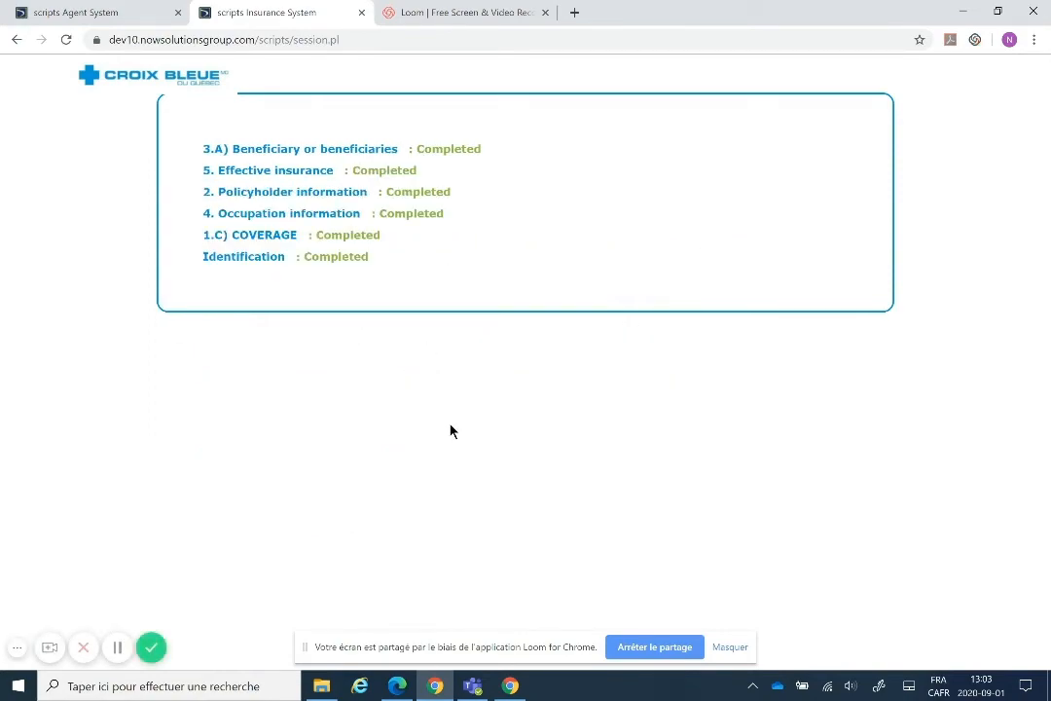
left_click(160, 13)
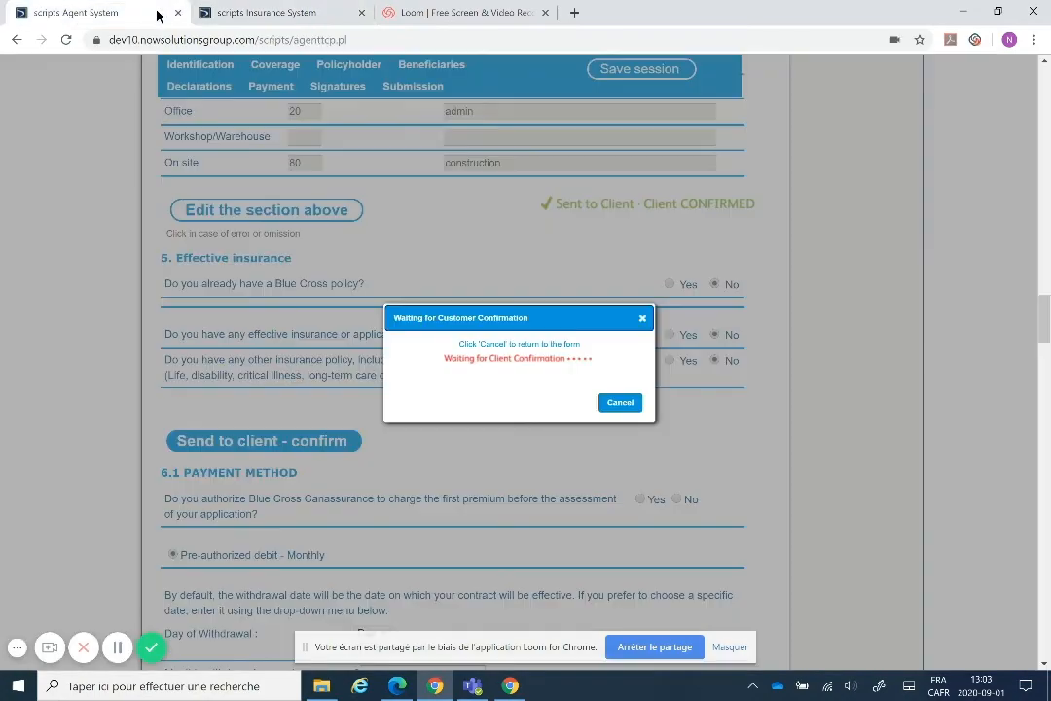